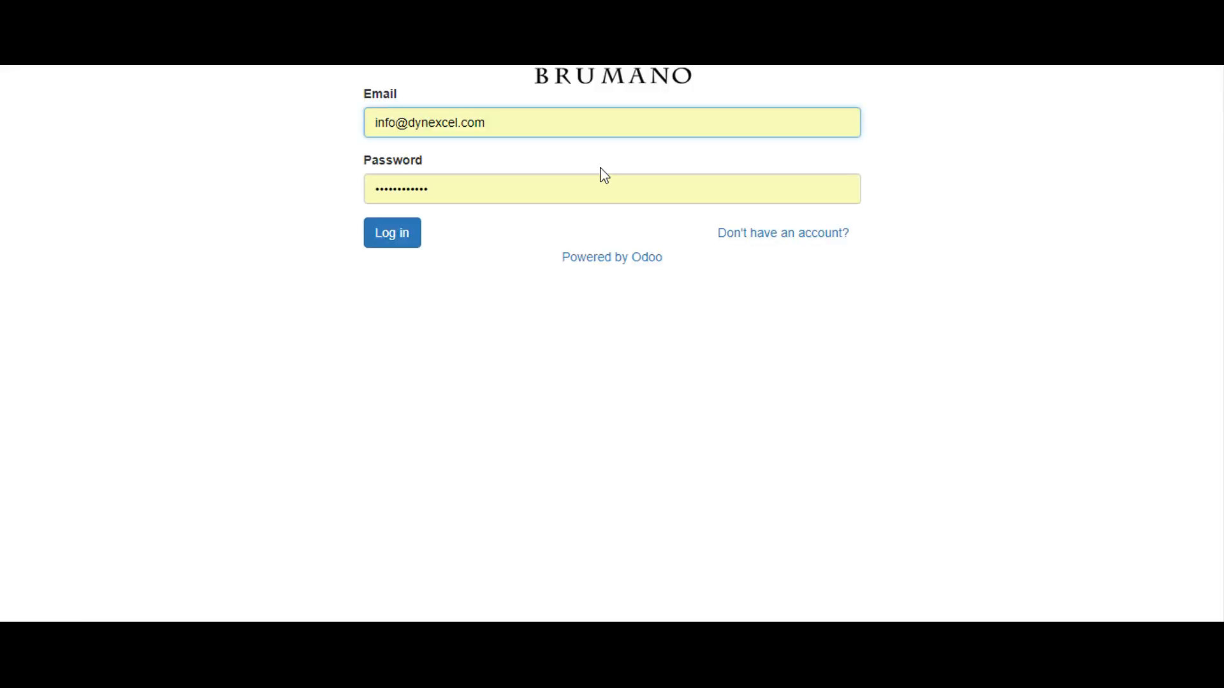
# Step: Log in to the Boulevard Mall Outlet account by entering its email and password
pyautogui.click(568, 124)
pyautogui.hotkey('ctrl', 'a')
pyautogui.hotkey('ctrl', 'v')
pyautogui.press('Tab')
pyautogui.write('••••••')
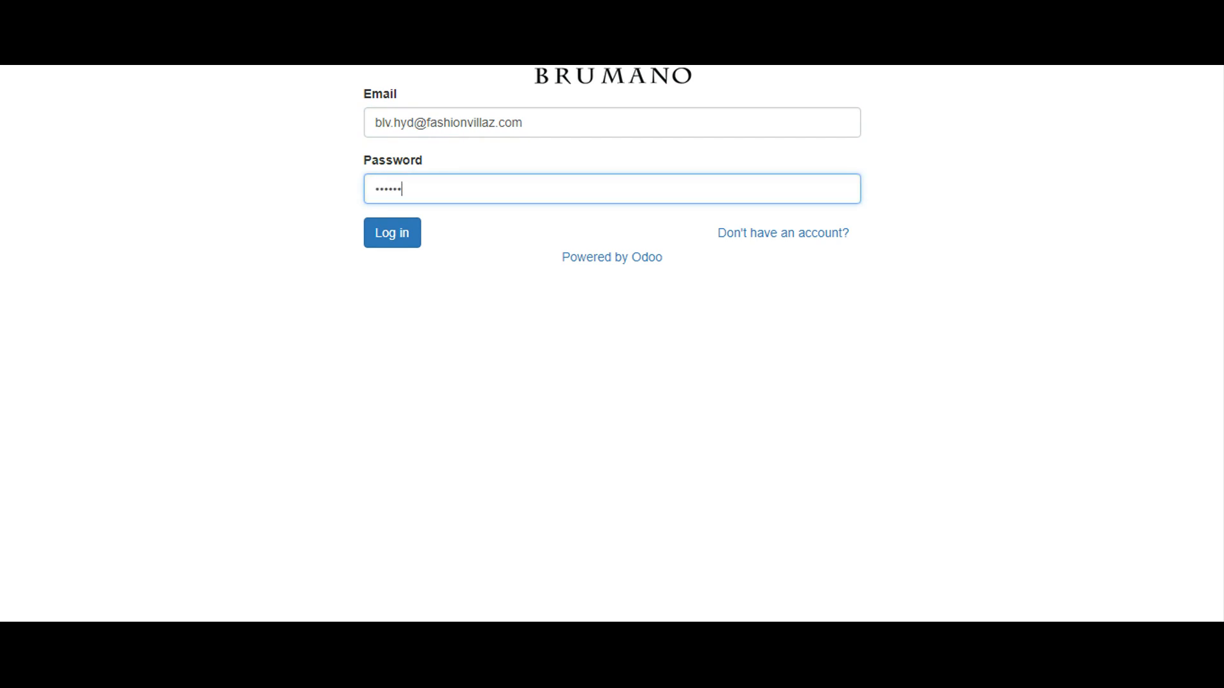
pyautogui.press('Return')
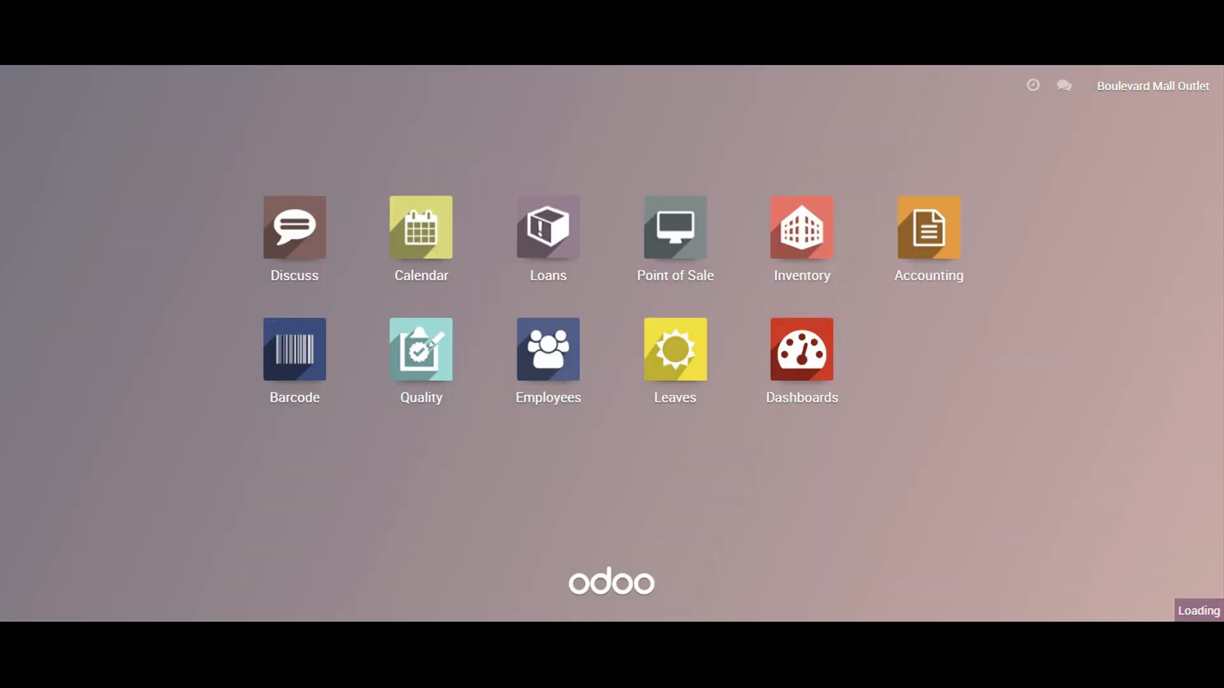
# Step: Go to the internal requisitions in Inventory and create a new requisition
pyautogui.click(805, 237)
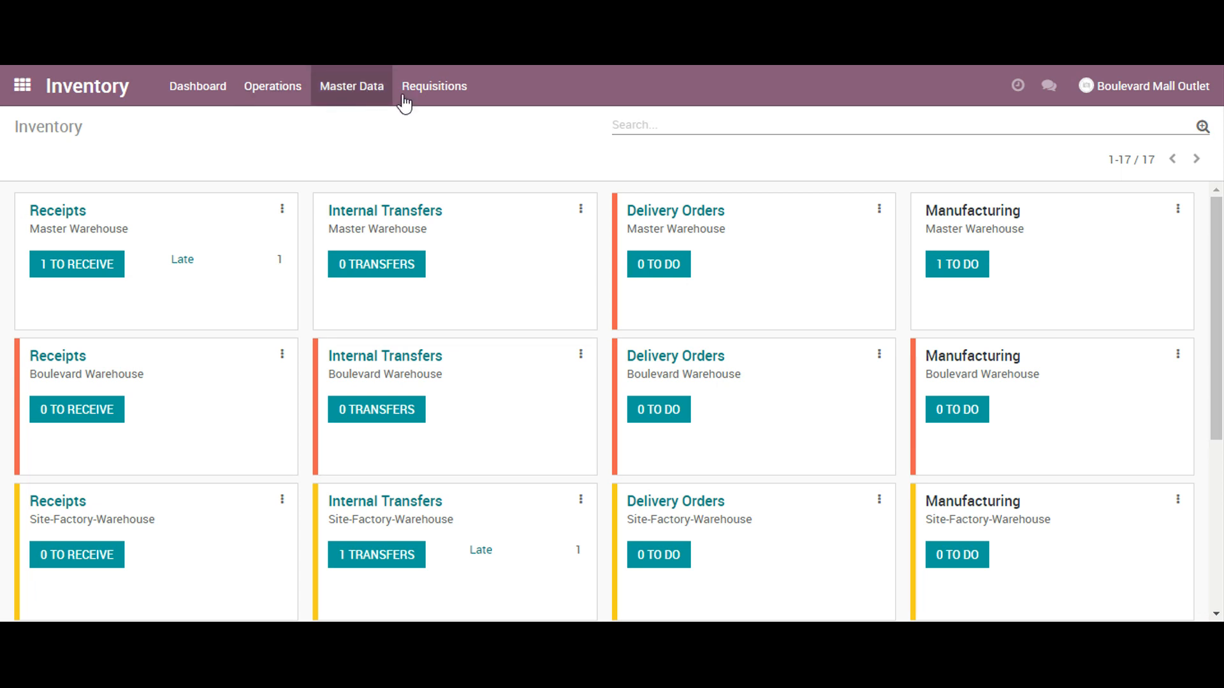
pyautogui.click(433, 98)
pyautogui.click(464, 144)
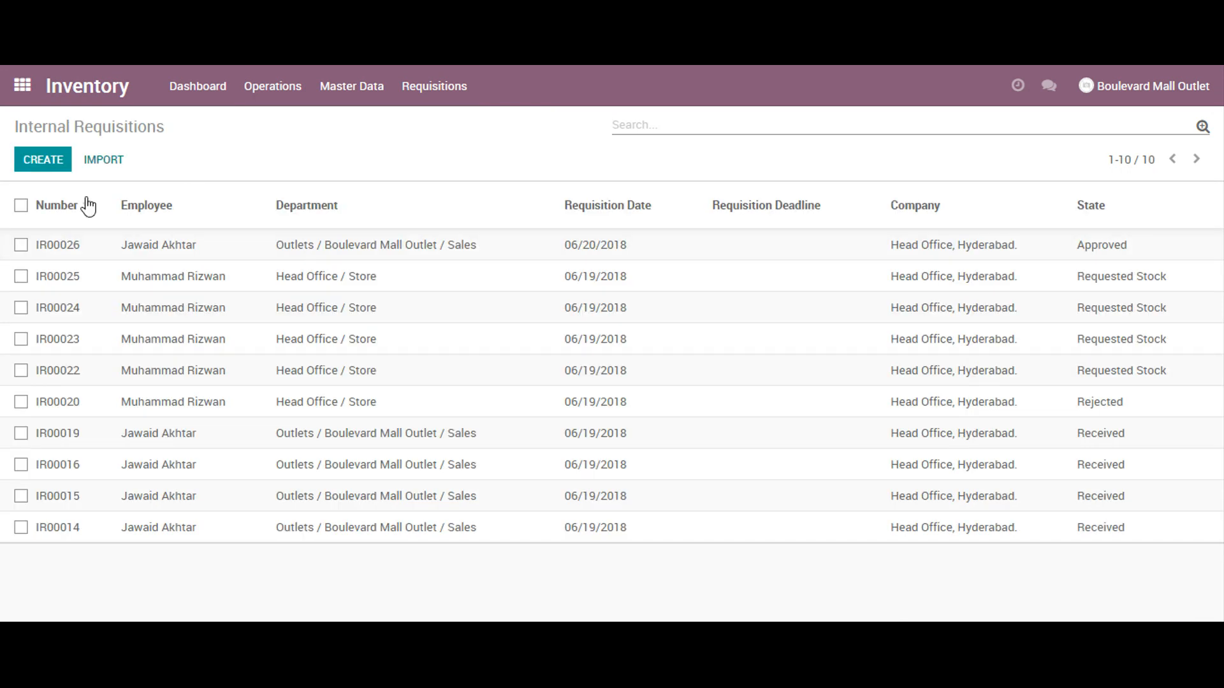
pyautogui.click(44, 169)
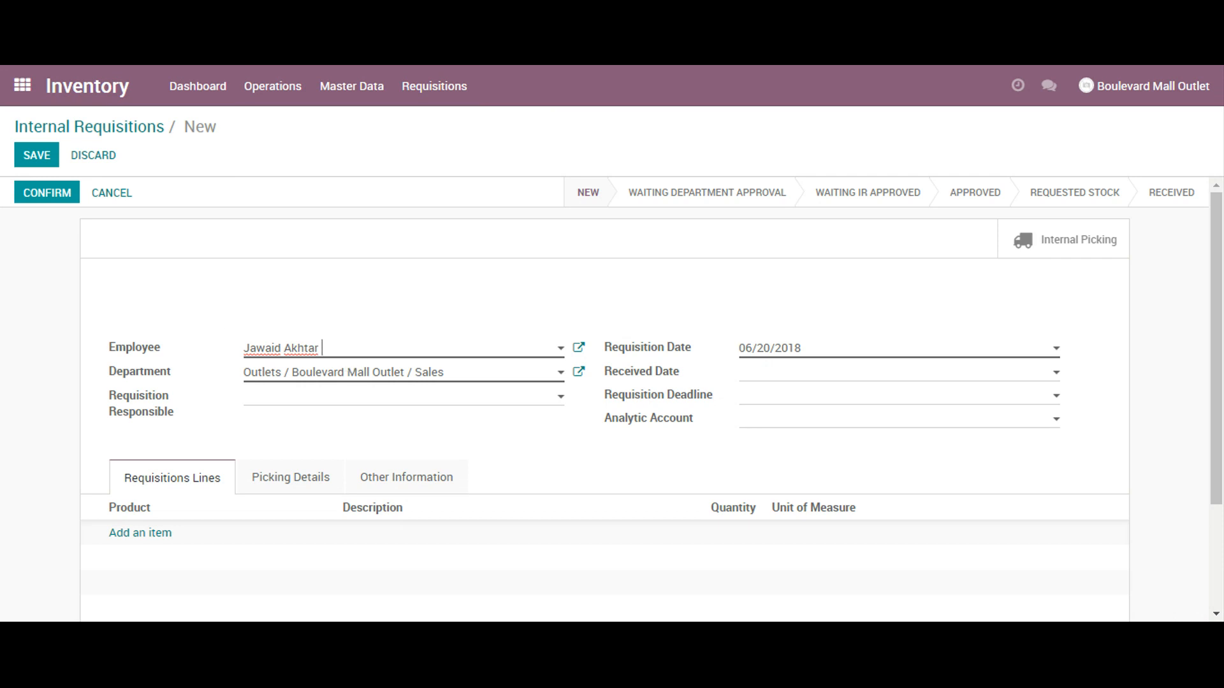
# Step: Add a requisition line for Brown Leather Breifcase with a quantity of 10
pyautogui.click(153, 540)
pyautogui.click(224, 534)
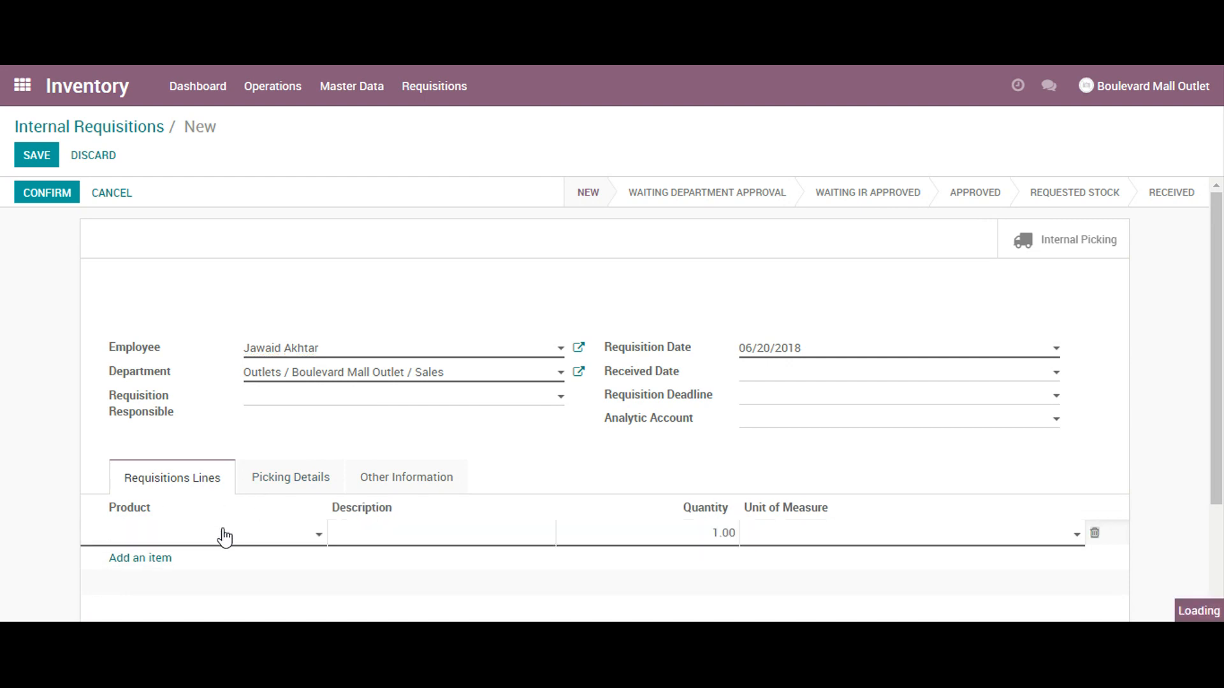
pyautogui.click(273, 353)
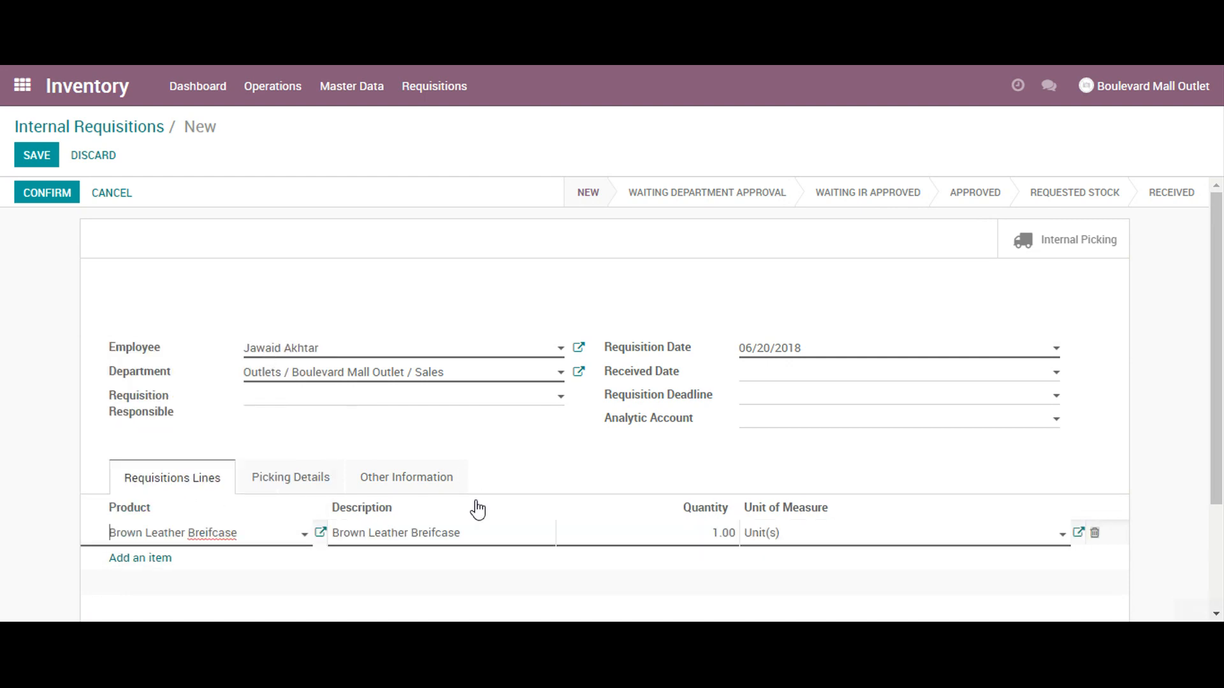
pyautogui.press('Tab')
pyautogui.press('Tab')
pyautogui.write('1')
# Step: Enter "For testing purpose" as the reason for the requisition
pyautogui.scroll(-2, 490, 459)
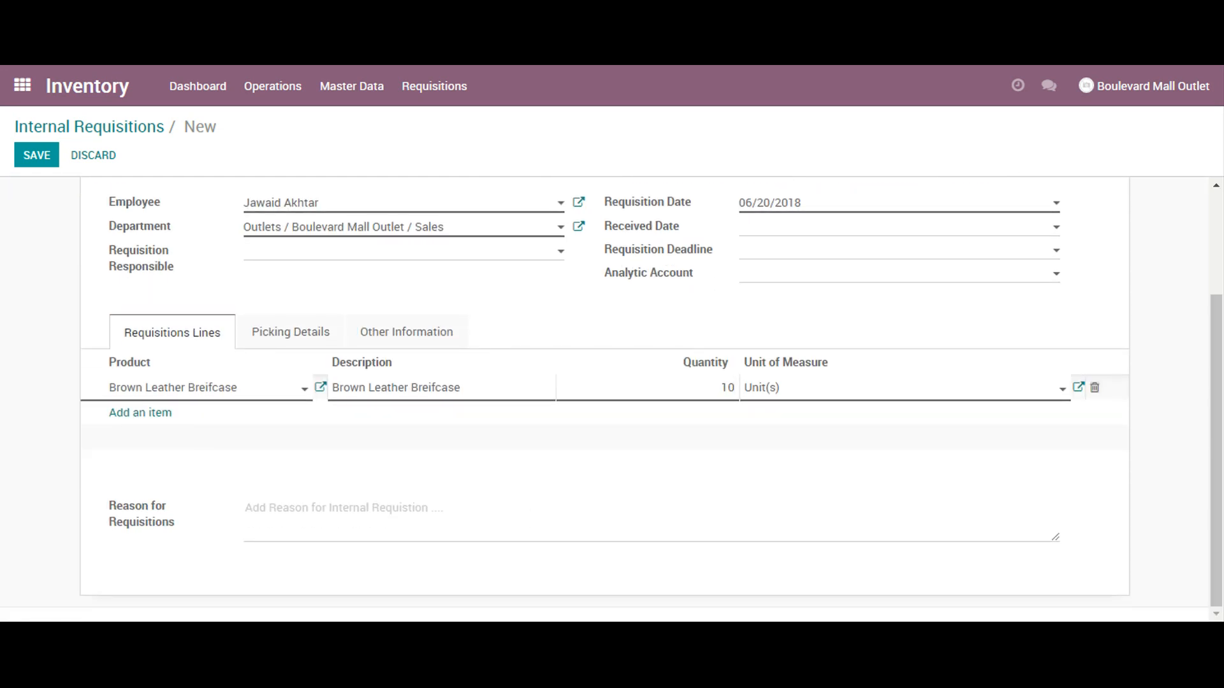
pyautogui.click(490, 515)
pyautogui.write('For testing purpose')
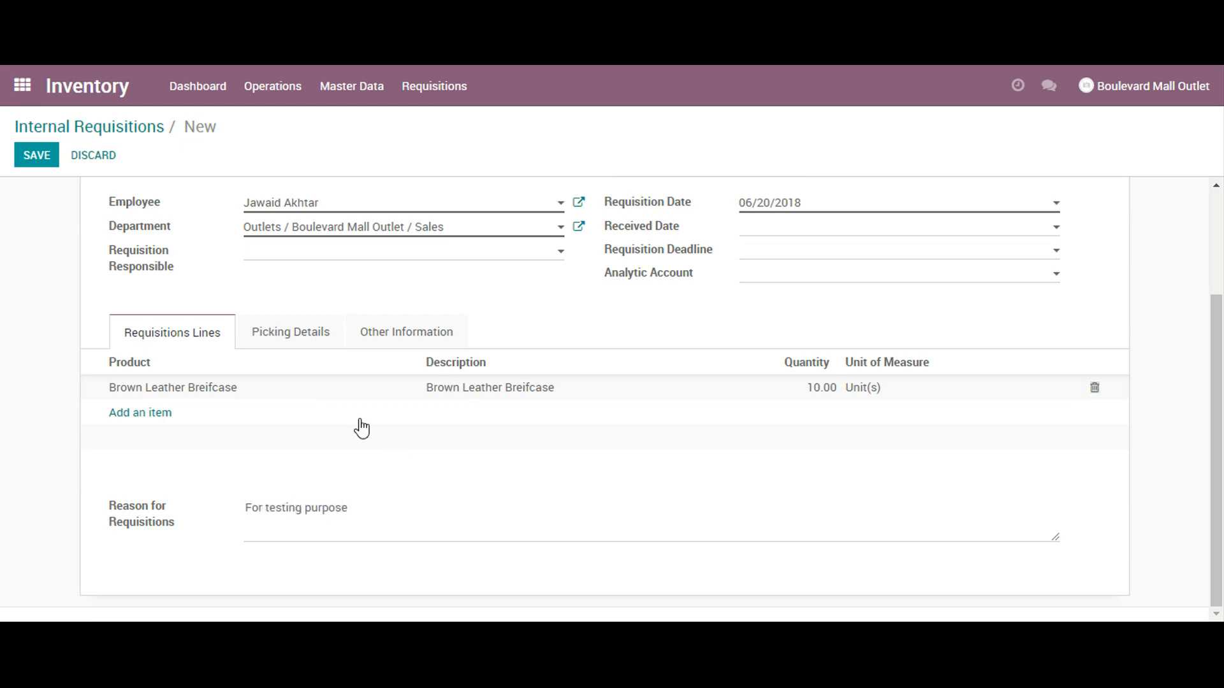
# Step: In the picking details, set the source location to WH/Stock and the destination location to BW/Stock
pyautogui.click(309, 334)
pyautogui.click(476, 496)
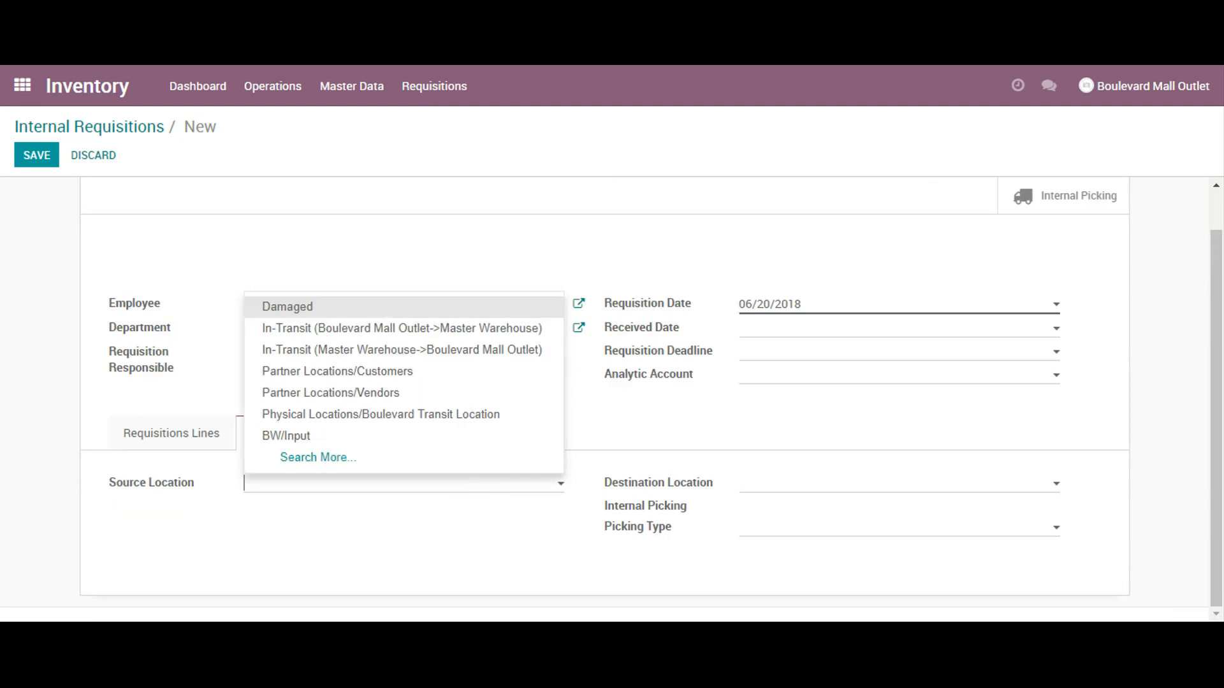
pyautogui.write('wh/sto')
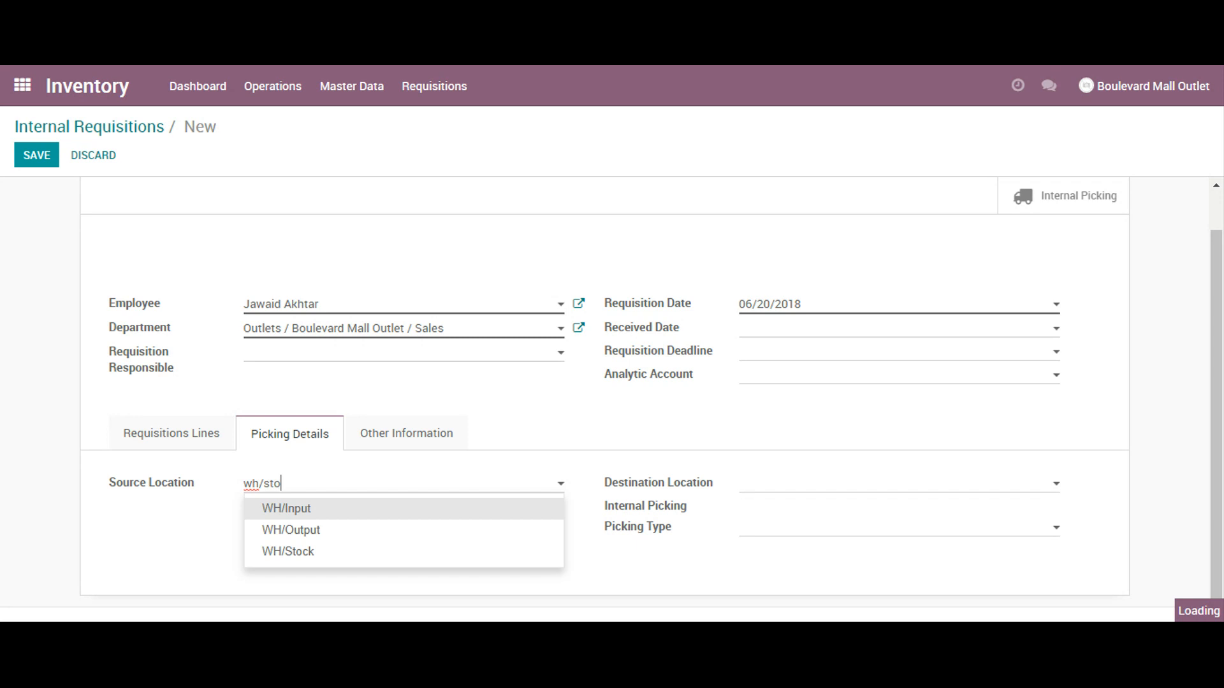
pyautogui.click(442, 509)
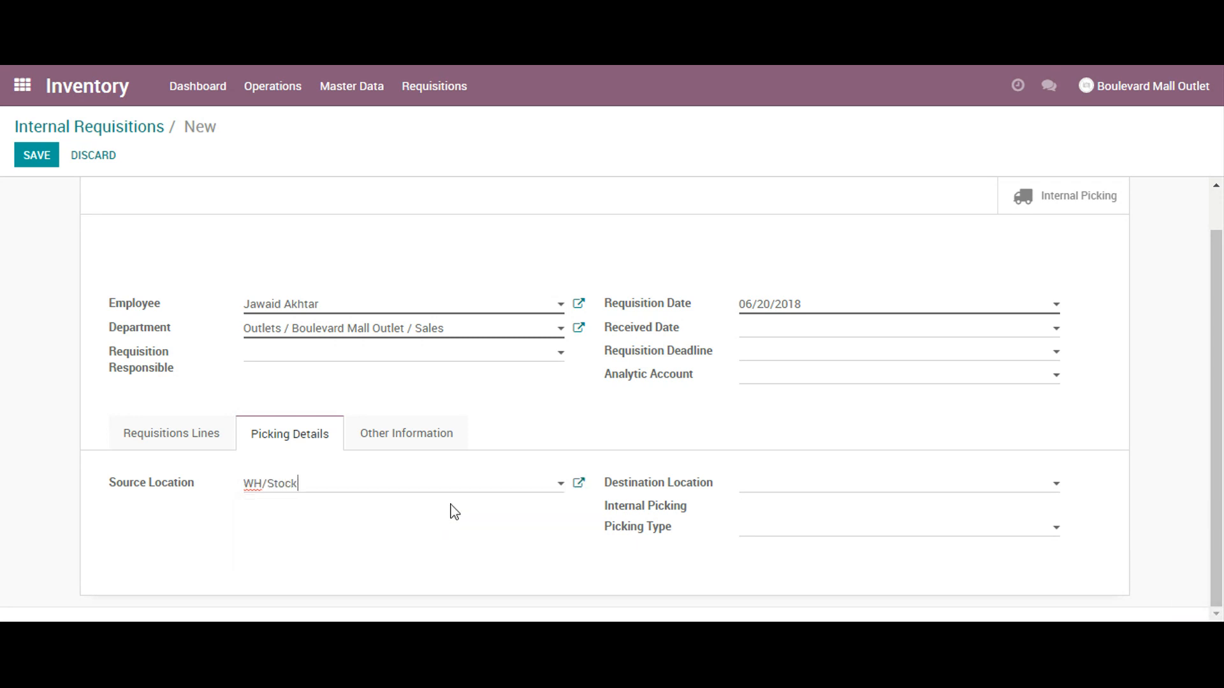
pyautogui.click(829, 489)
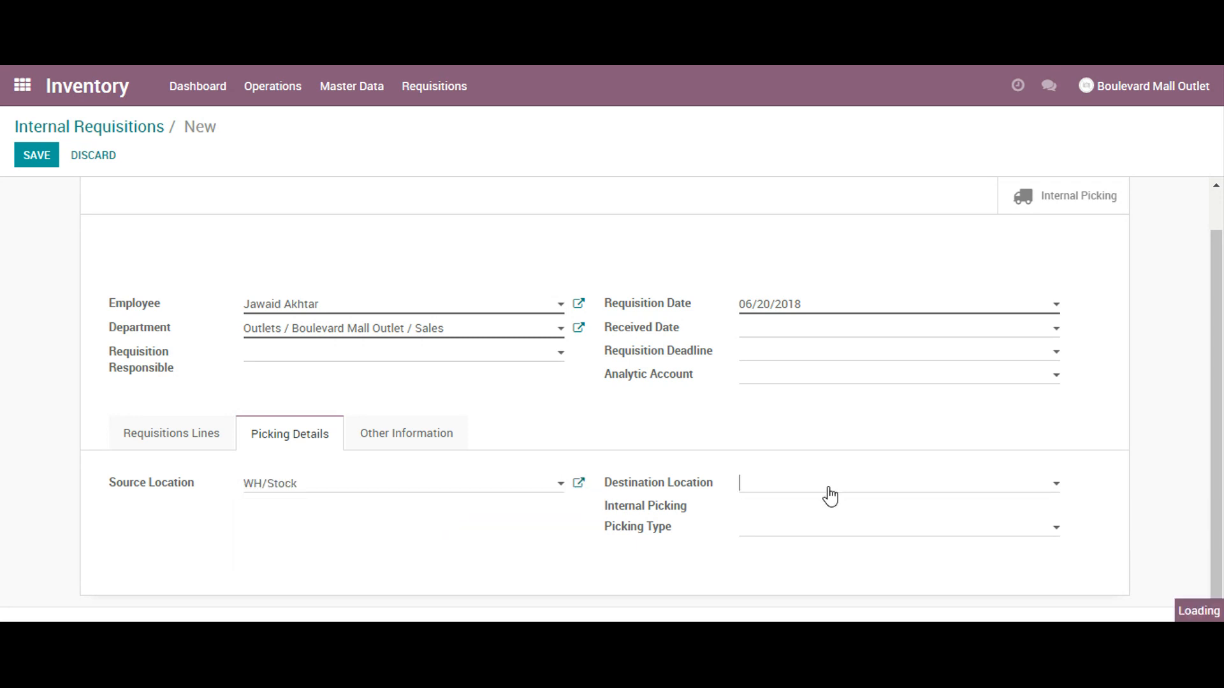
pyautogui.write('bw/sto')
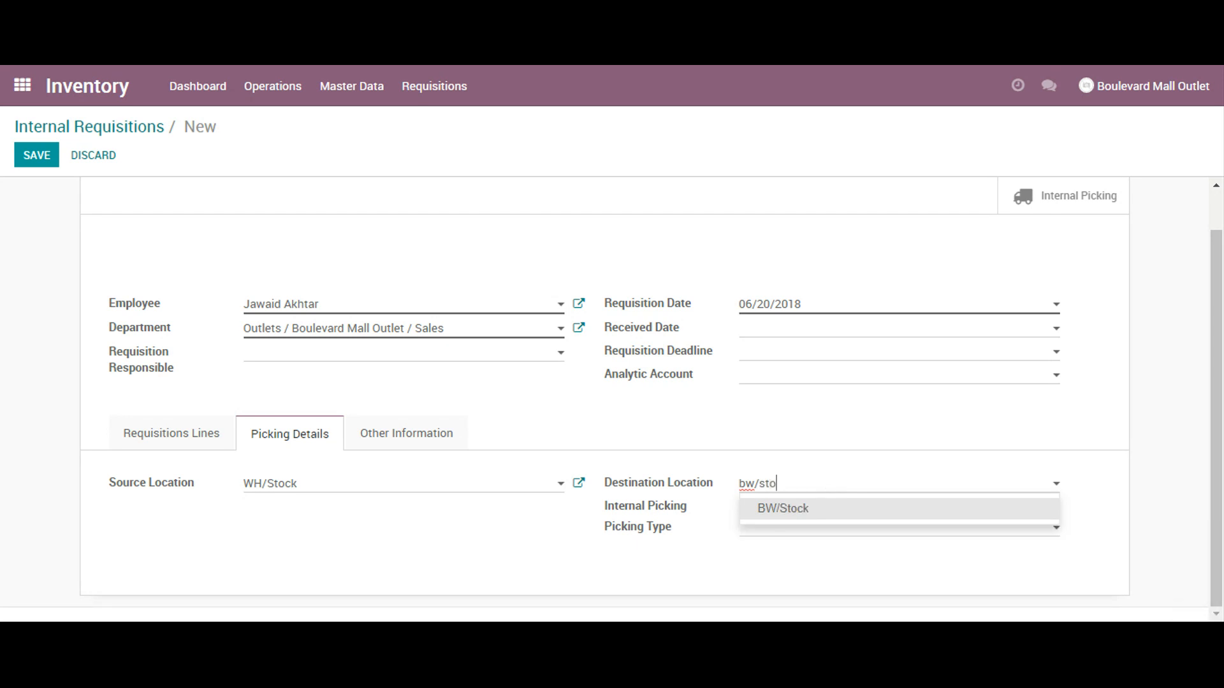
pyautogui.click(812, 510)
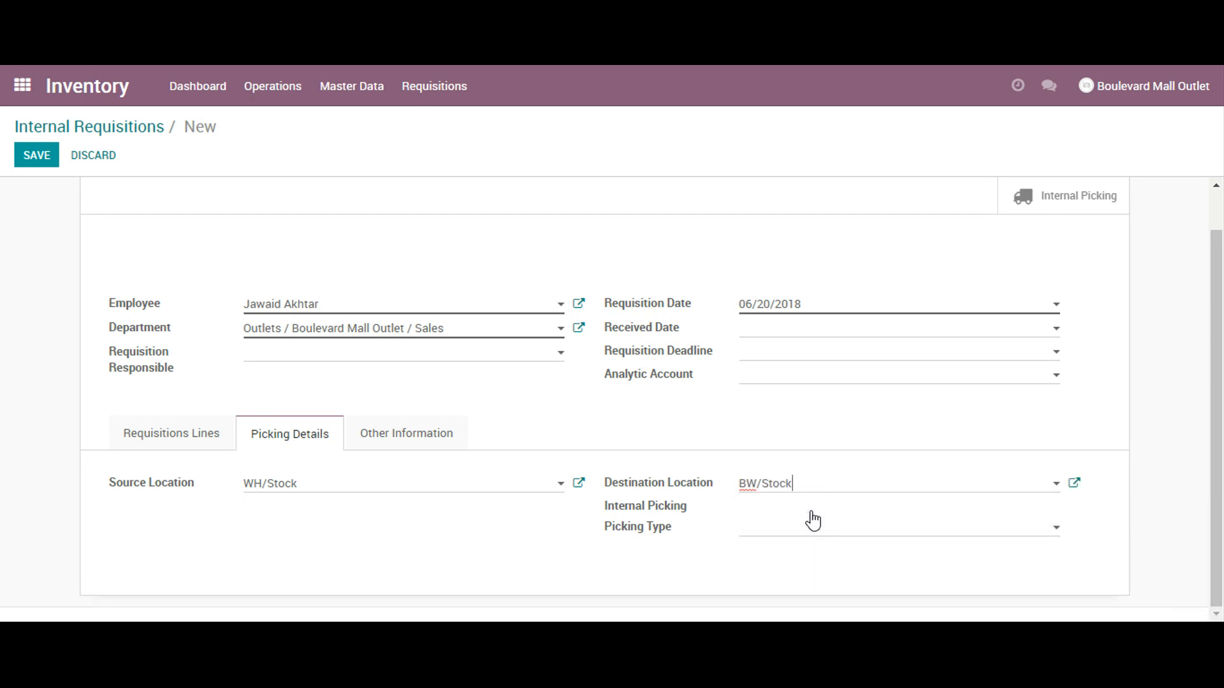
# Step: Set the picking type to Master Warehouse: Internal Transfers
pyautogui.click(814, 528)
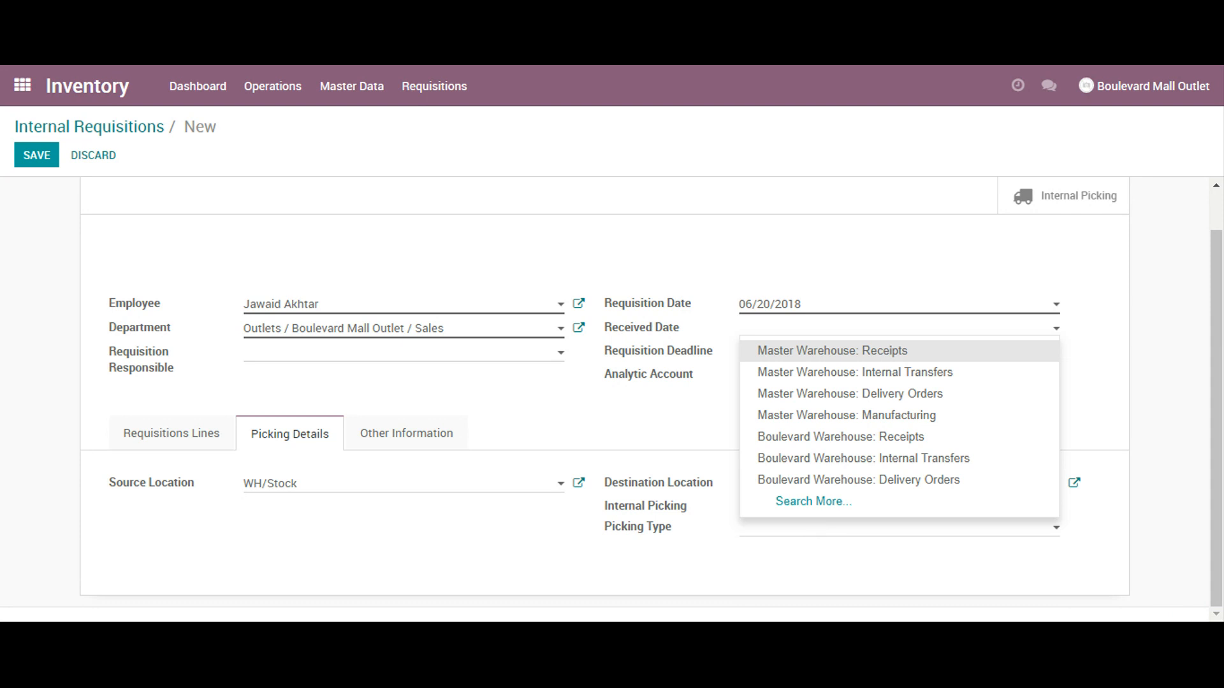
pyautogui.write('master')
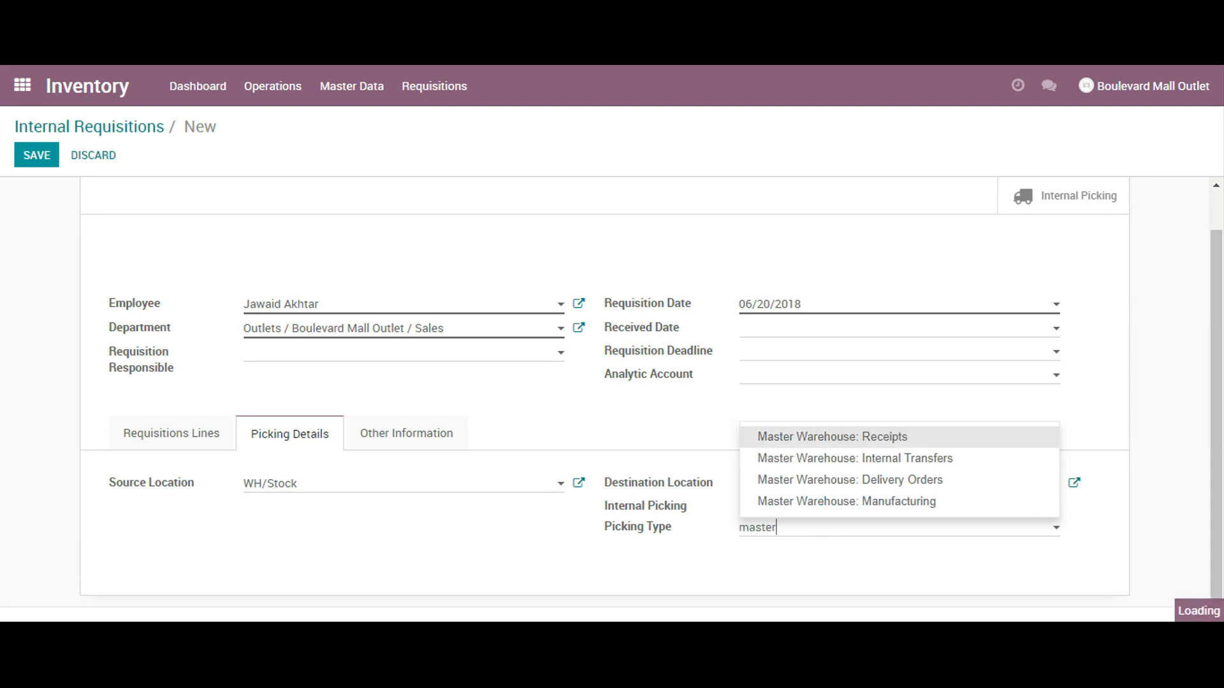
pyautogui.click(878, 459)
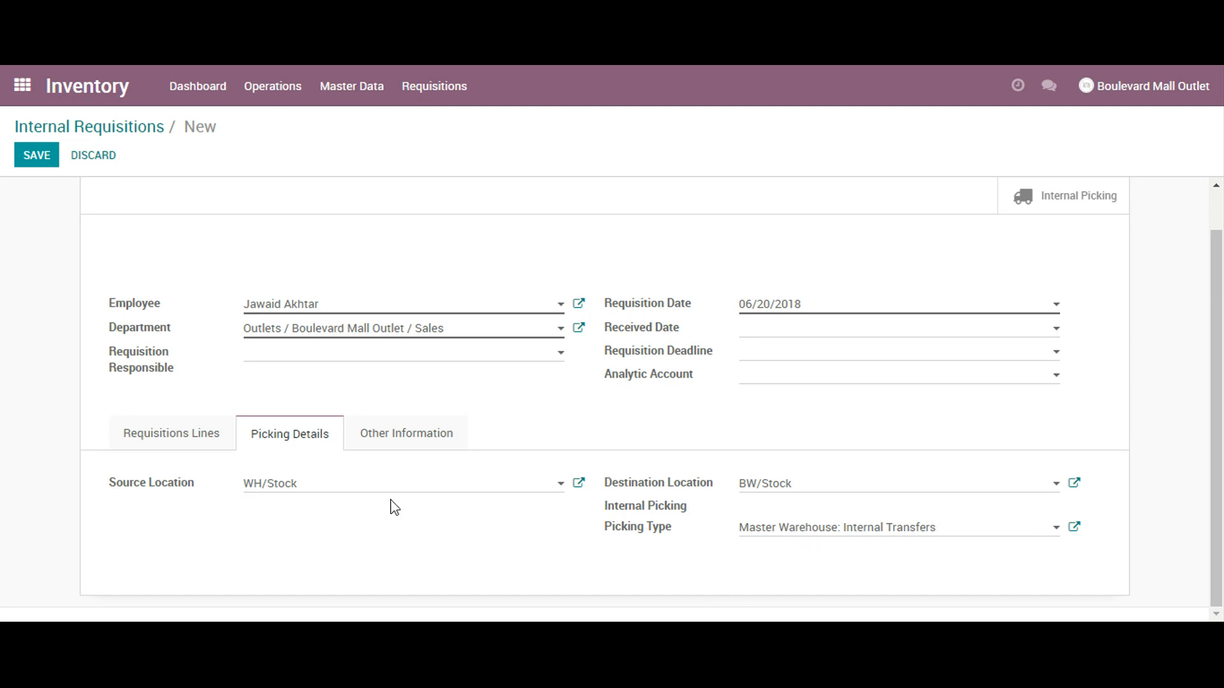
# Step: Review the requisition's other information and lines, then save and confirm it for department approval
pyautogui.click(175, 439)
pyautogui.click(378, 341)
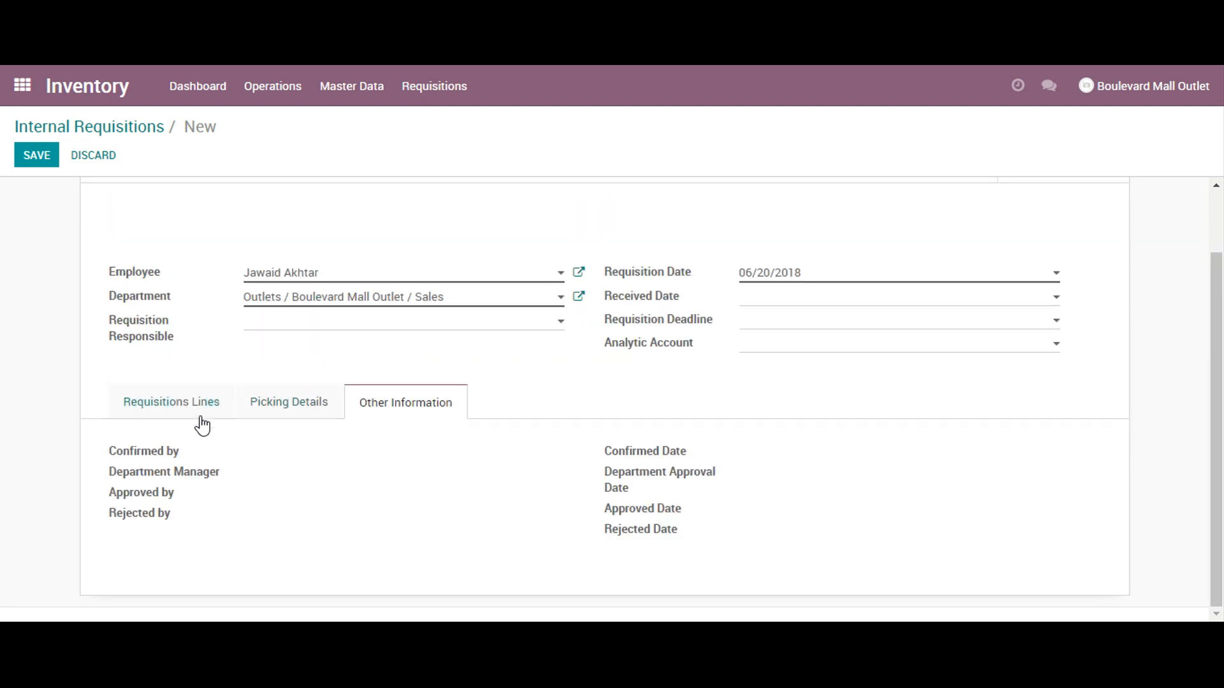
pyautogui.click(161, 415)
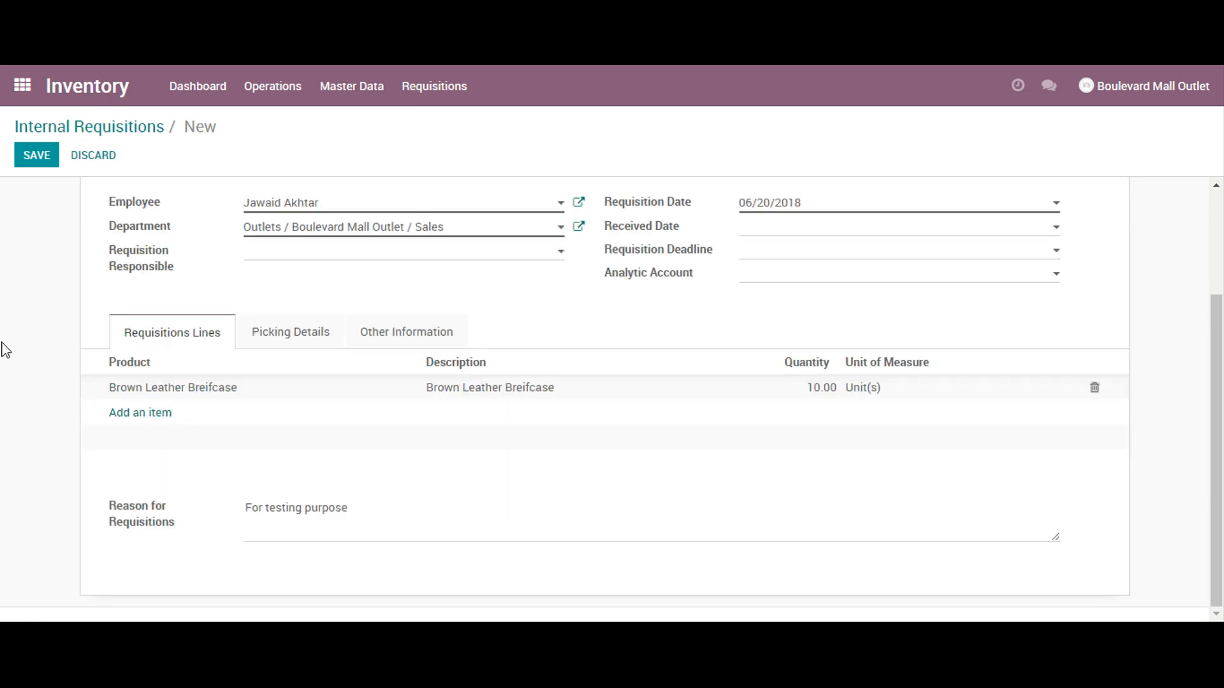
pyautogui.click(32, 164)
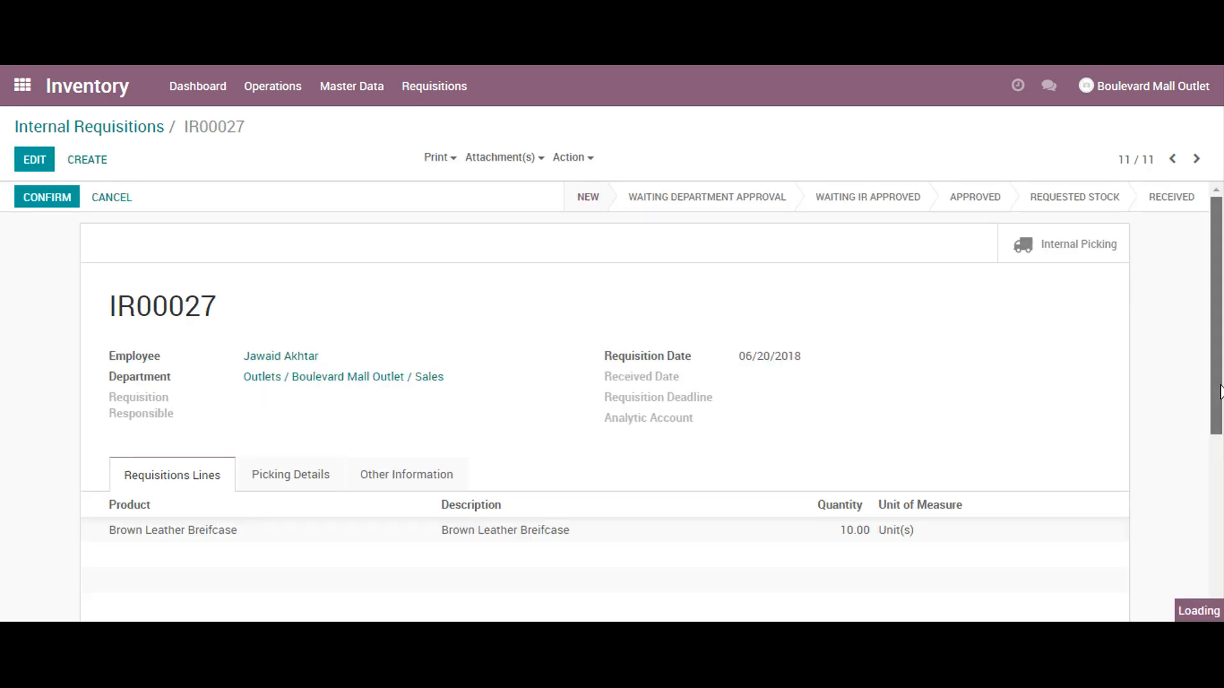
pyautogui.click(47, 200)
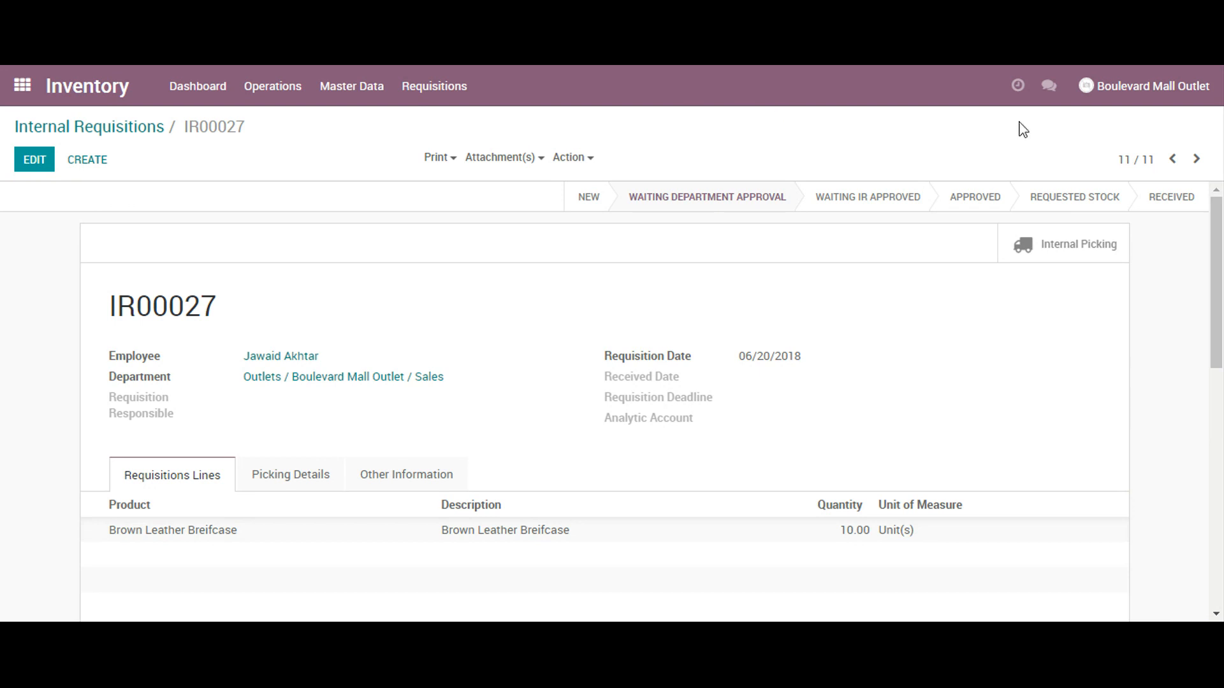
# Step: Log out of the outlet account and log in as Dynexcel with the prefilled credentials
pyautogui.click(1125, 92)
pyautogui.click(1105, 252)
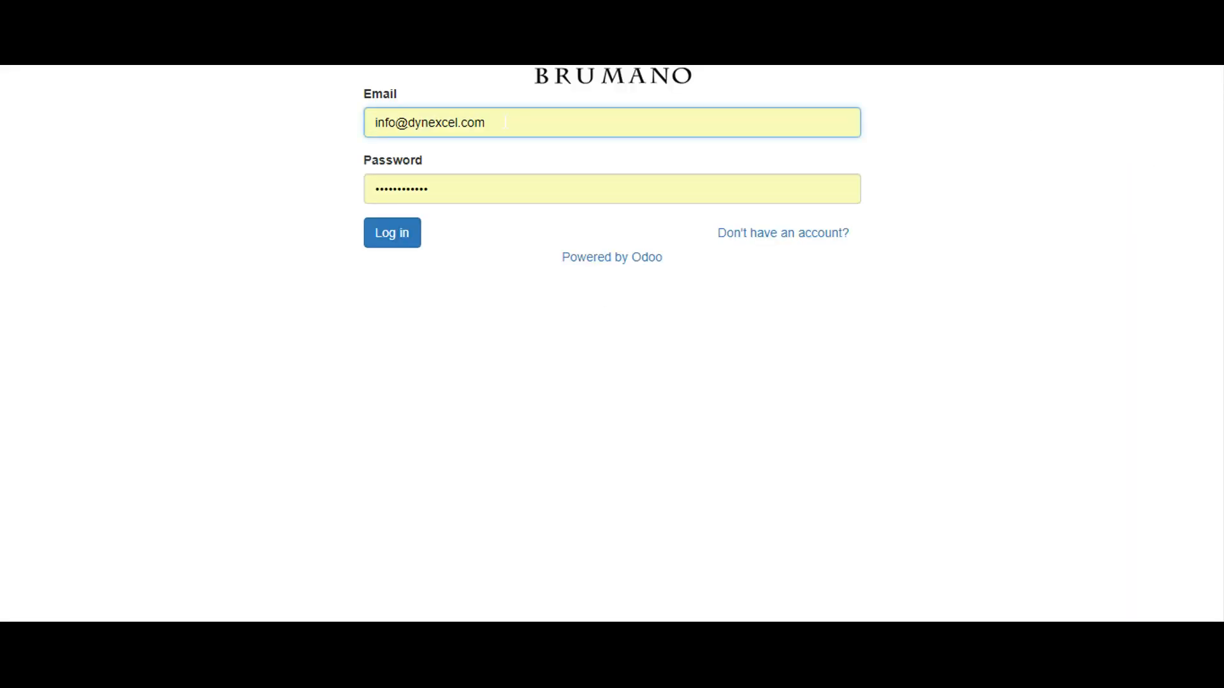
pyautogui.click(394, 243)
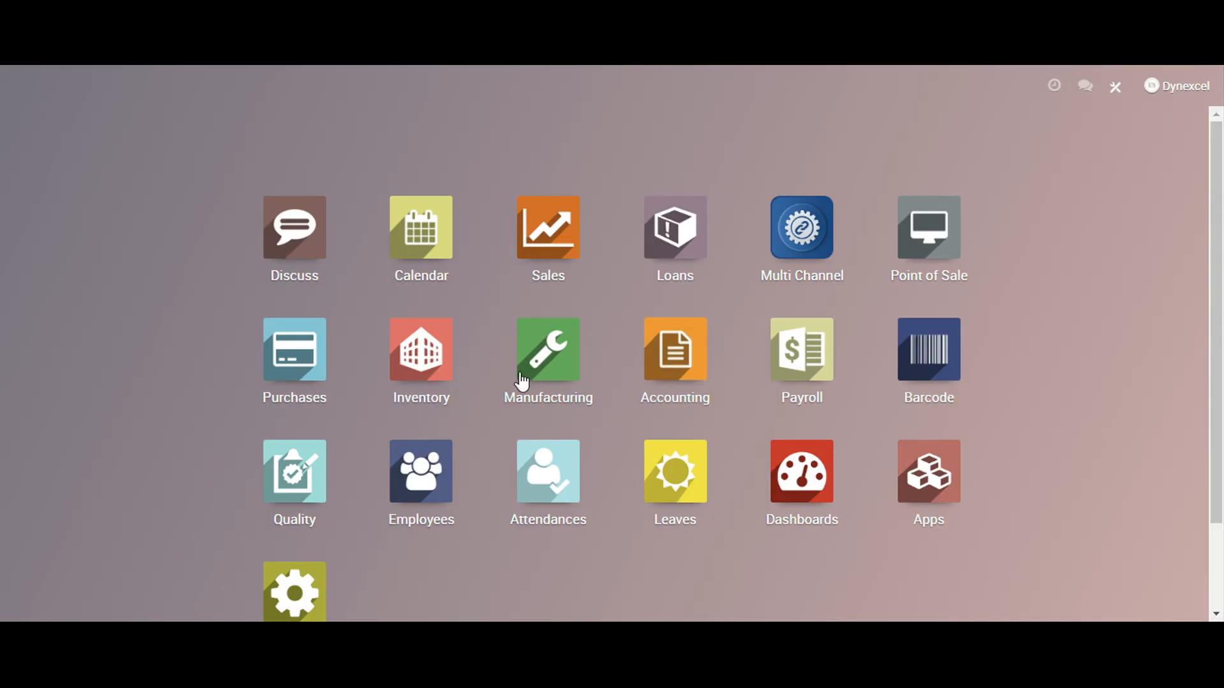
# Step: Open the newest internal requisition in Inventory and grant it both department approval and IR approval
pyautogui.click(434, 373)
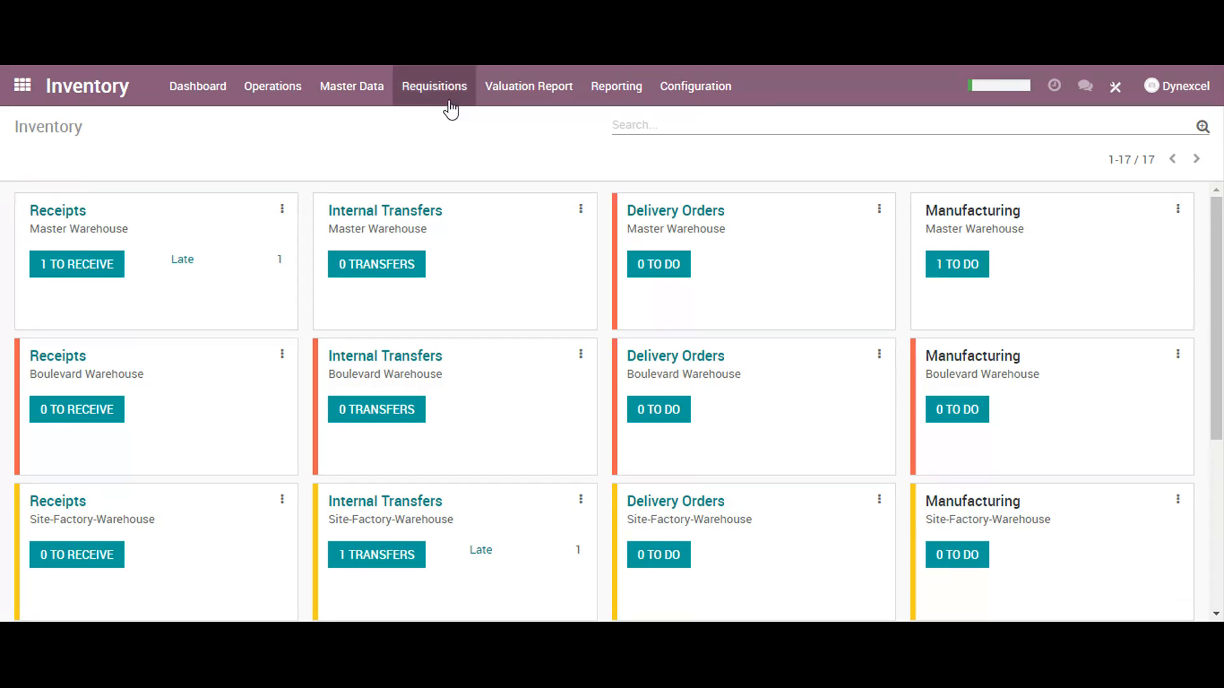
pyautogui.click(450, 102)
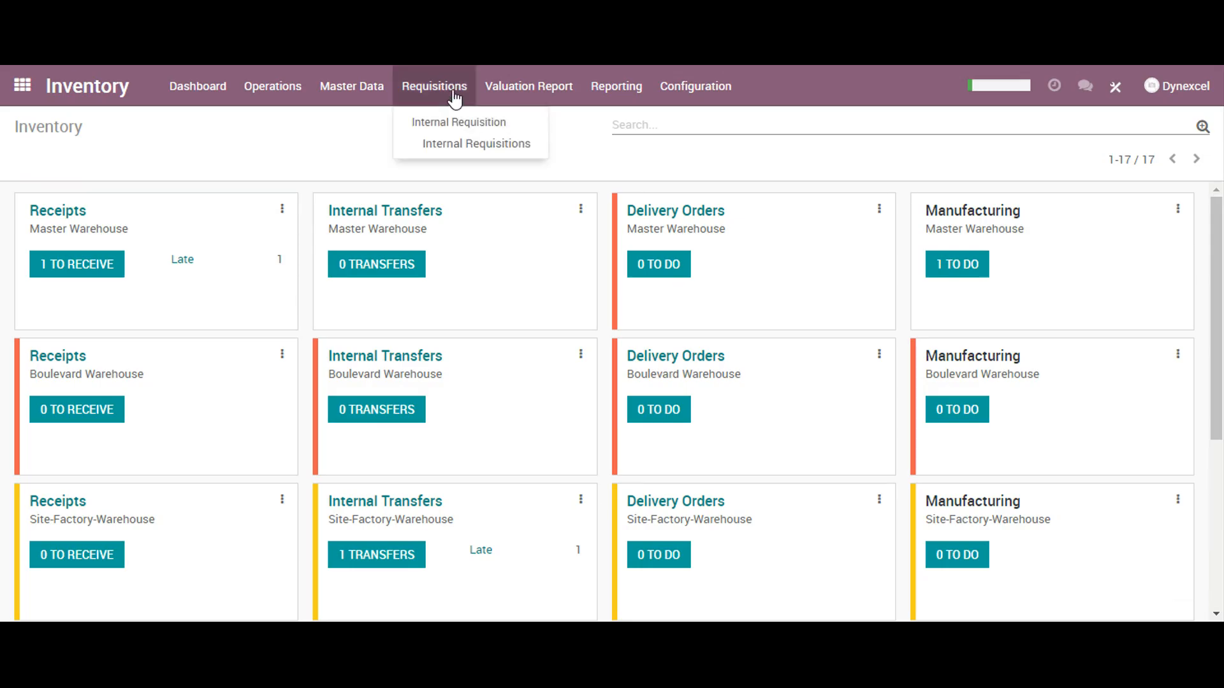
pyautogui.click(446, 144)
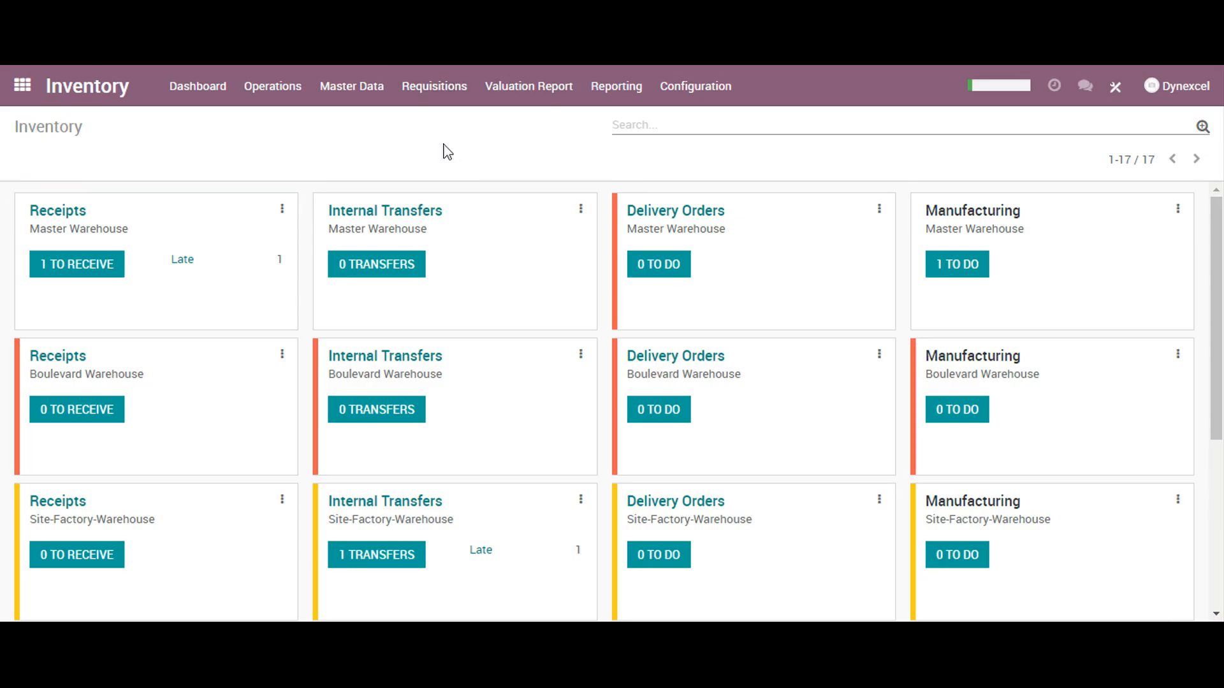
pyautogui.click(236, 245)
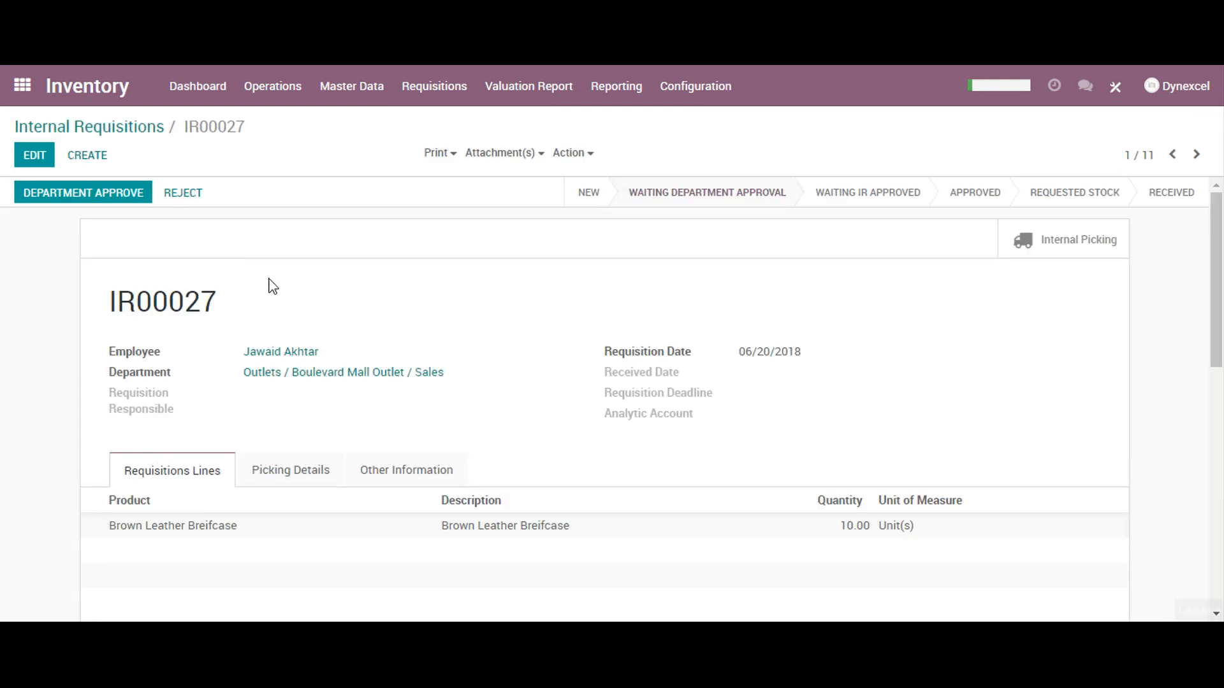
pyautogui.click(83, 196)
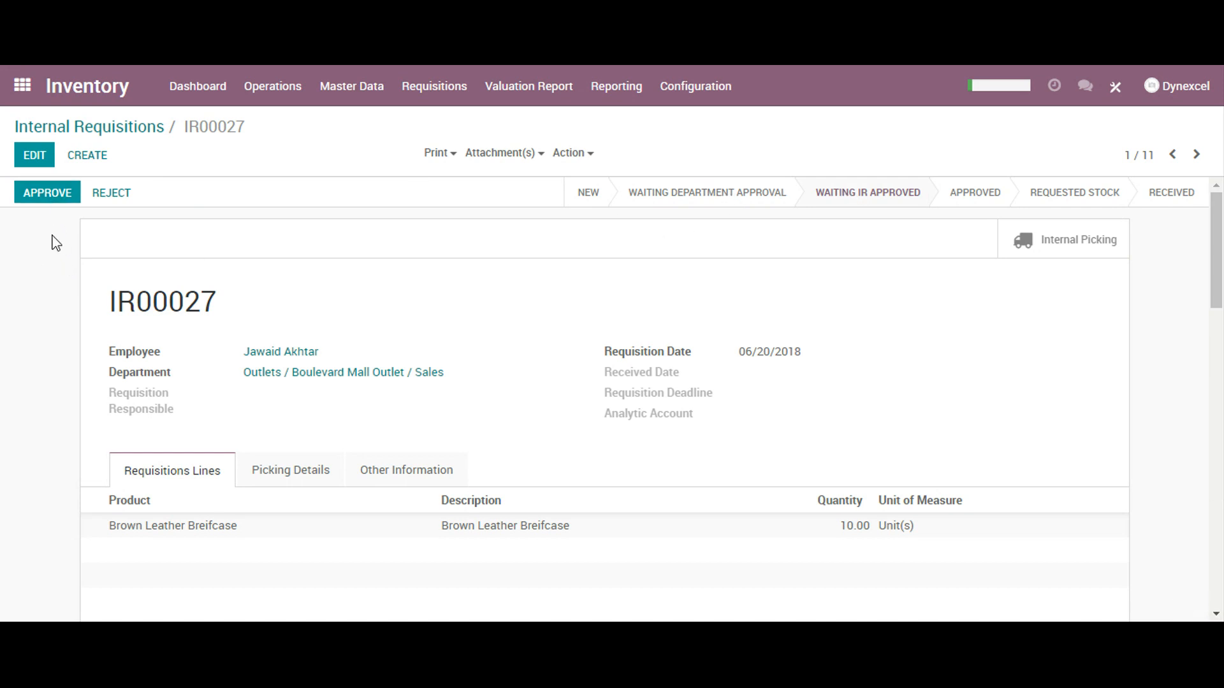
pyautogui.click(43, 201)
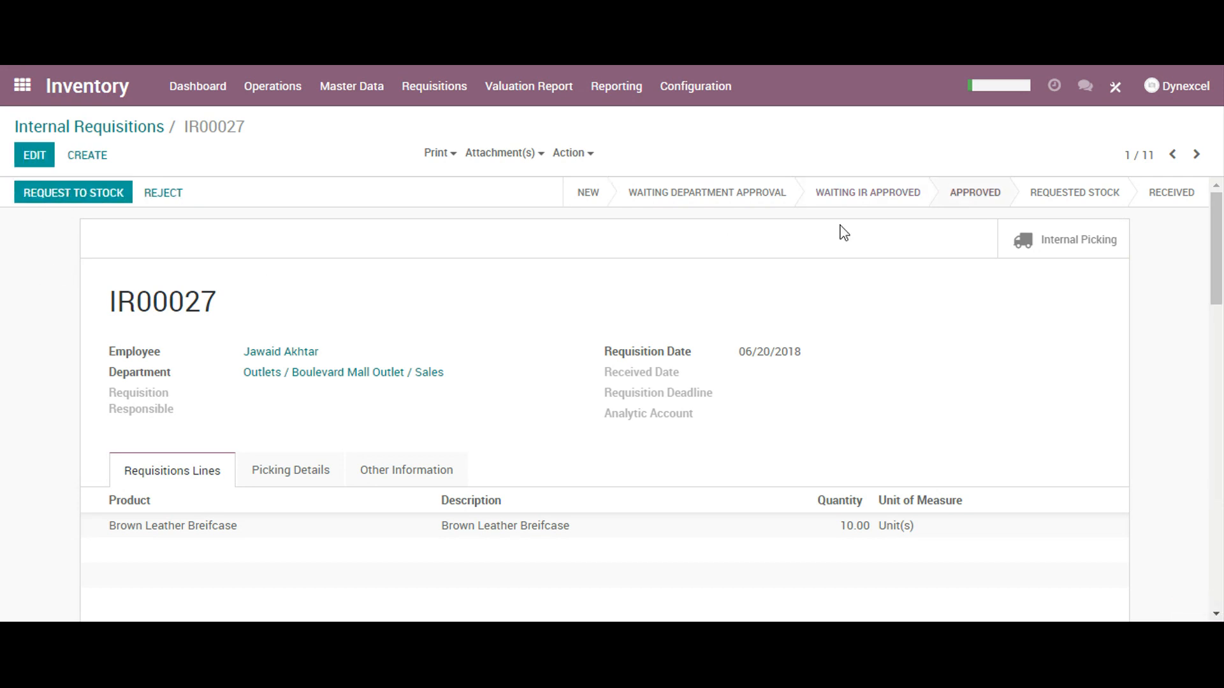
# Step: Log out of Dynexcel and log back in to the outlet account with its email and password
pyautogui.click(1175, 102)
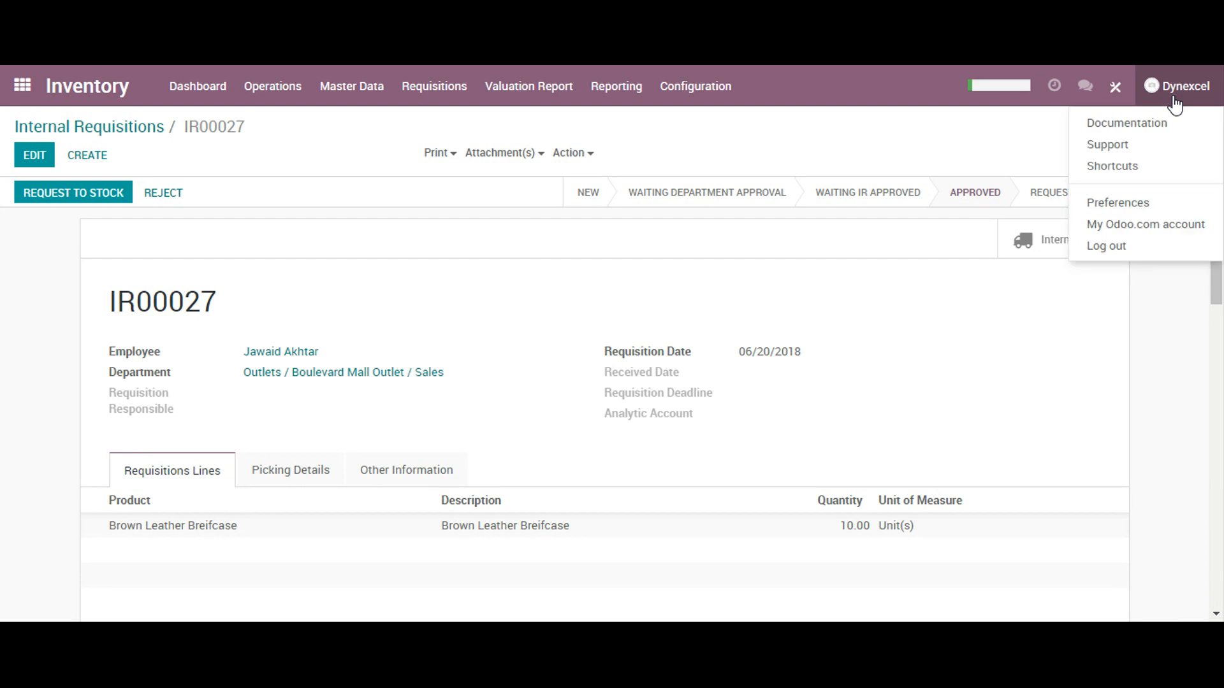
pyautogui.click(1131, 251)
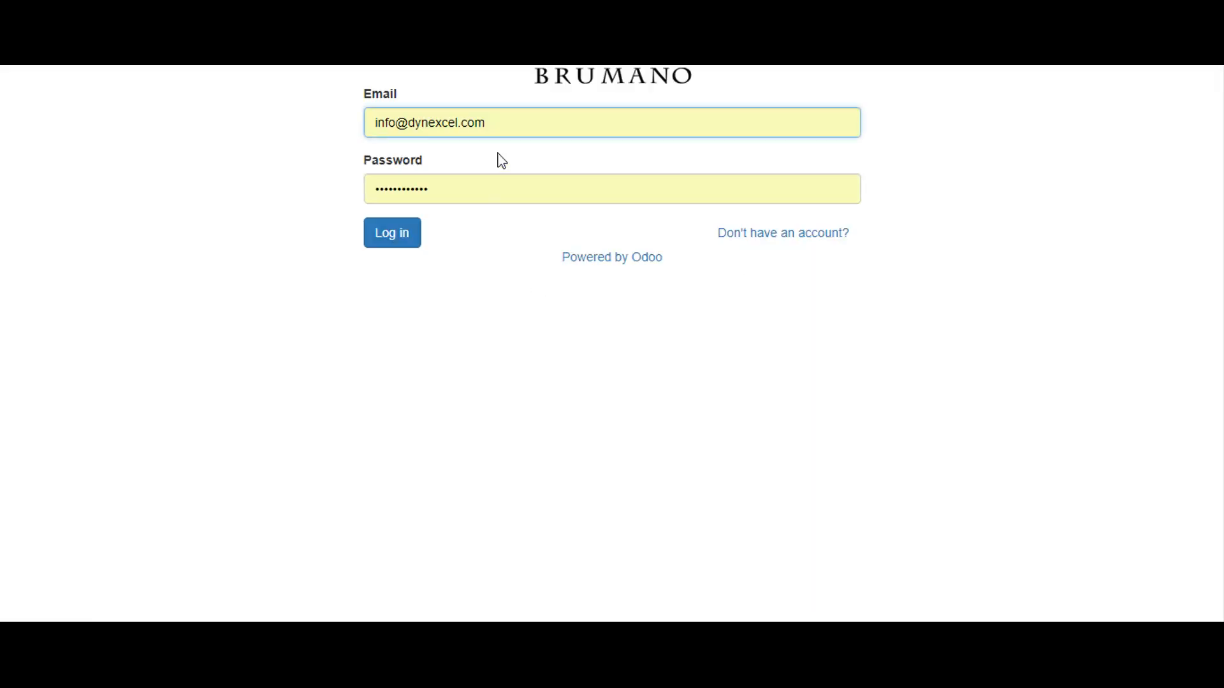
pyautogui.click(523, 124)
pyautogui.hotkey('ctrl', 'a')
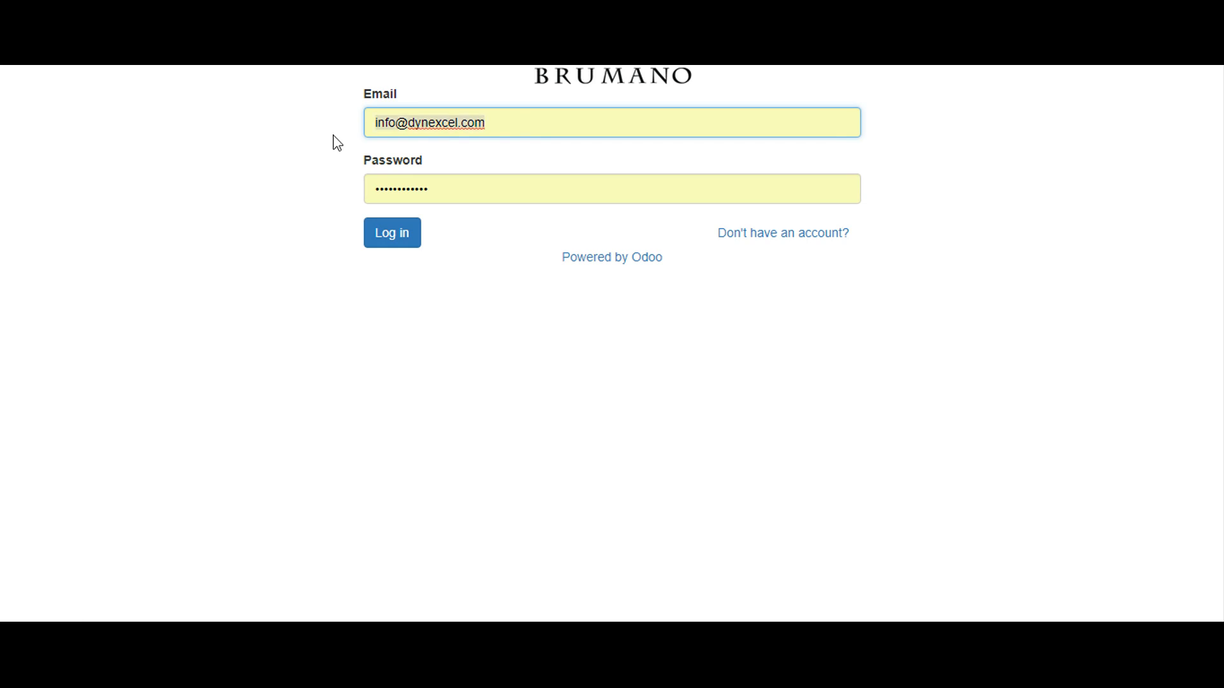
pyautogui.hotkey('ctrl', 'v')
pyautogui.press('Tab')
pyautogui.write('•••')
pyautogui.press('Return')
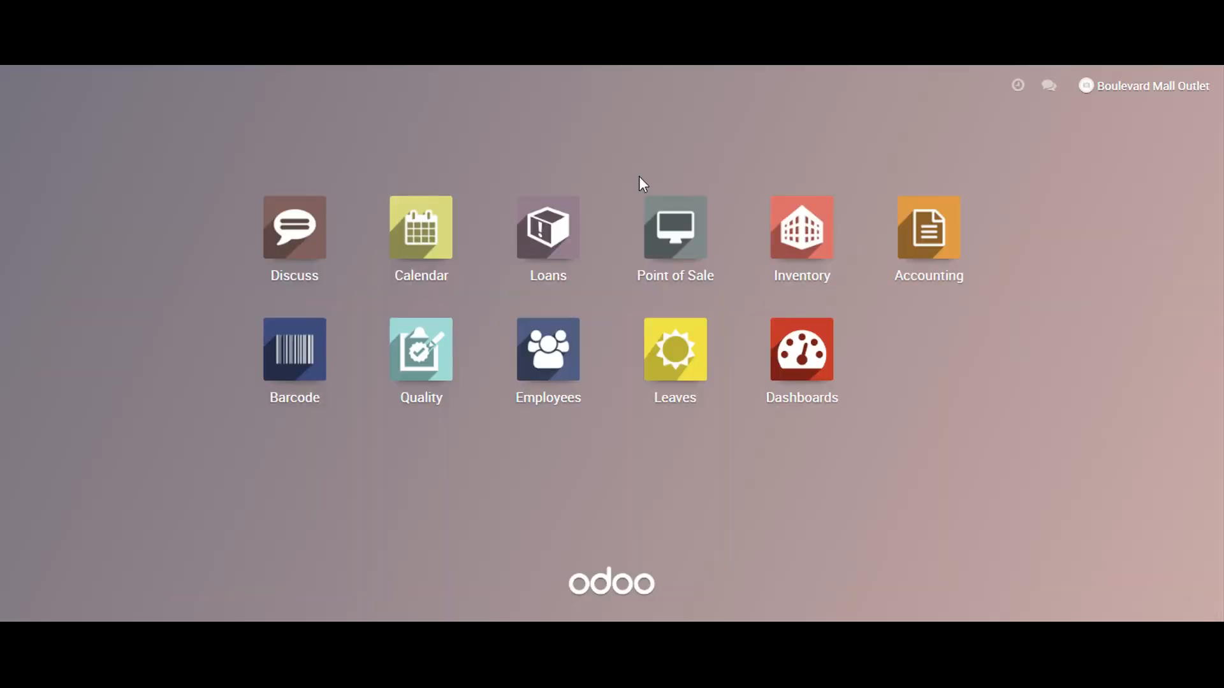
# Step: Open the newest internal requisition in Inventory and request its stock
pyautogui.click(795, 245)
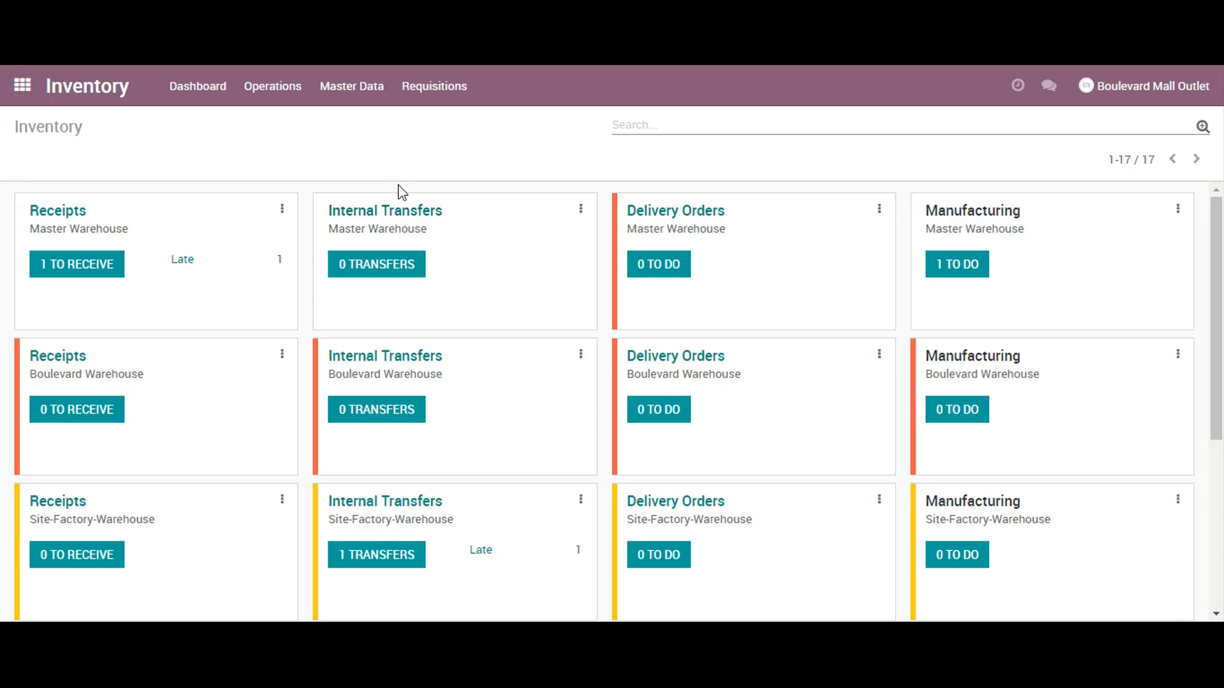
pyautogui.click(447, 100)
pyautogui.click(449, 150)
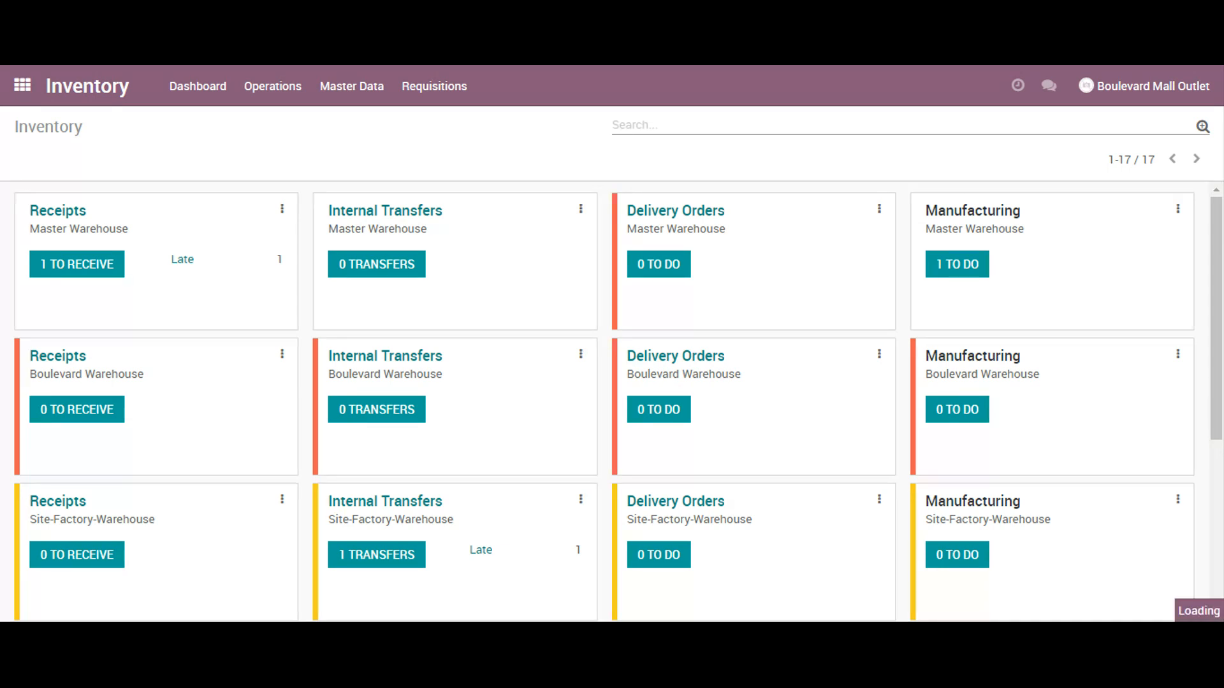
pyautogui.click(358, 254)
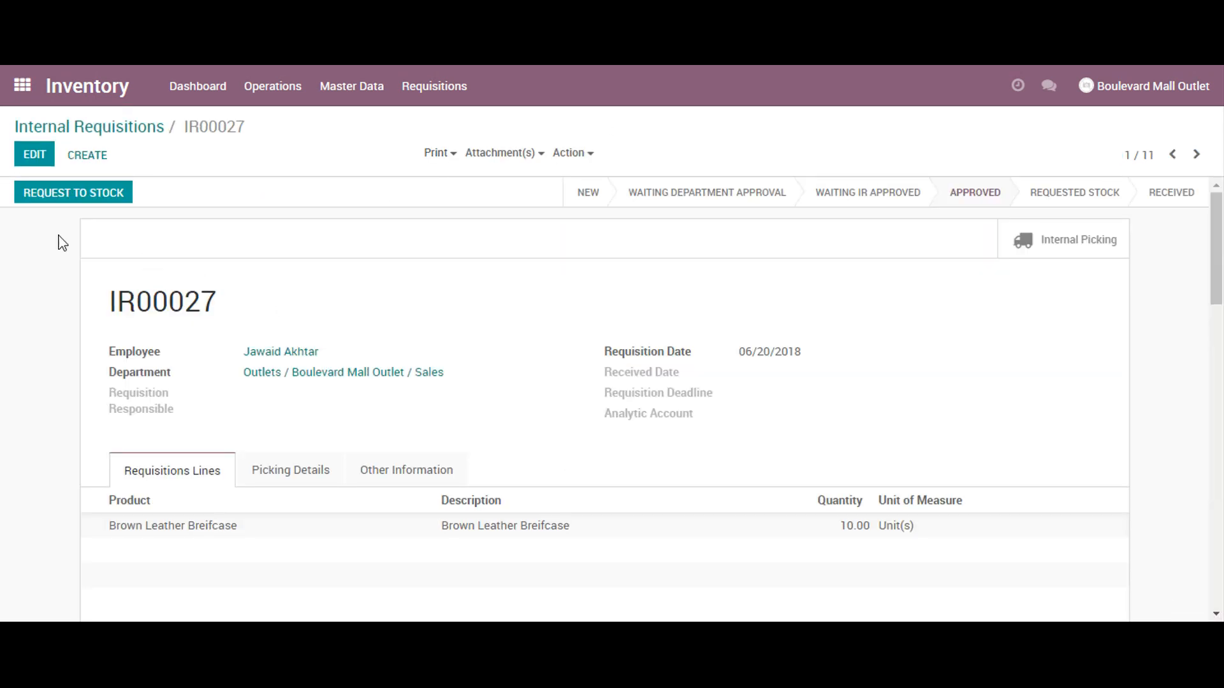
pyautogui.click(106, 202)
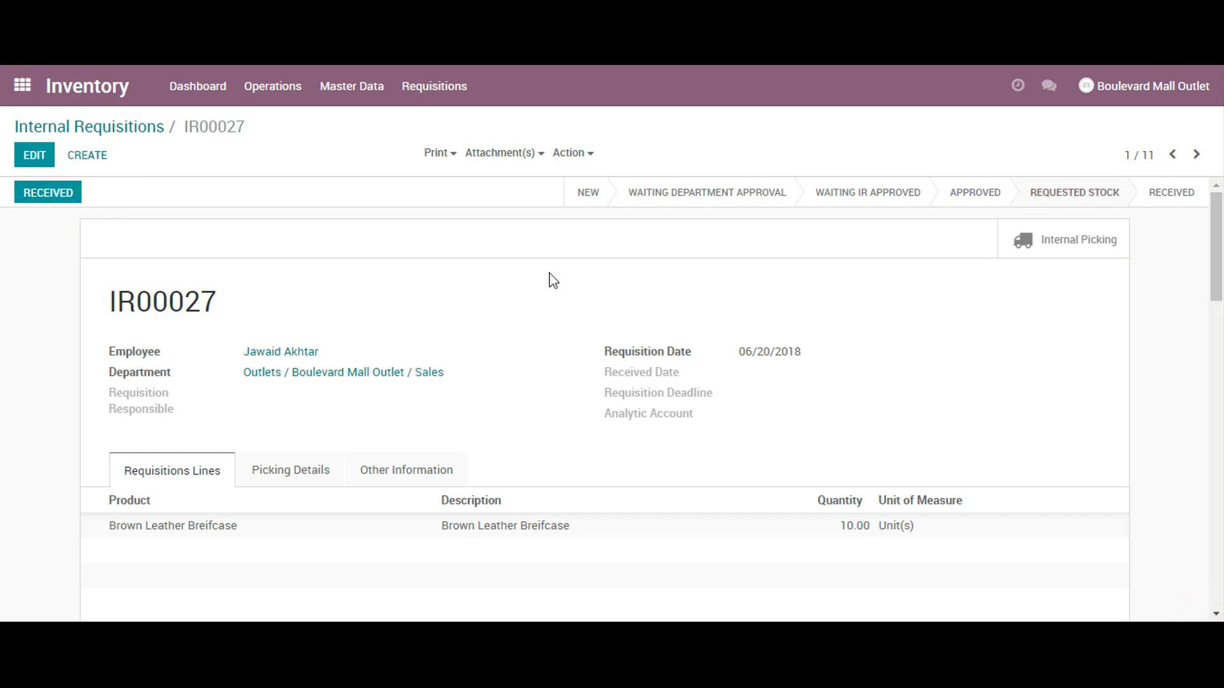
# Step: Review the requisition's picking details, then open its internal transfer and mark it as to-do
pyautogui.click(316, 469)
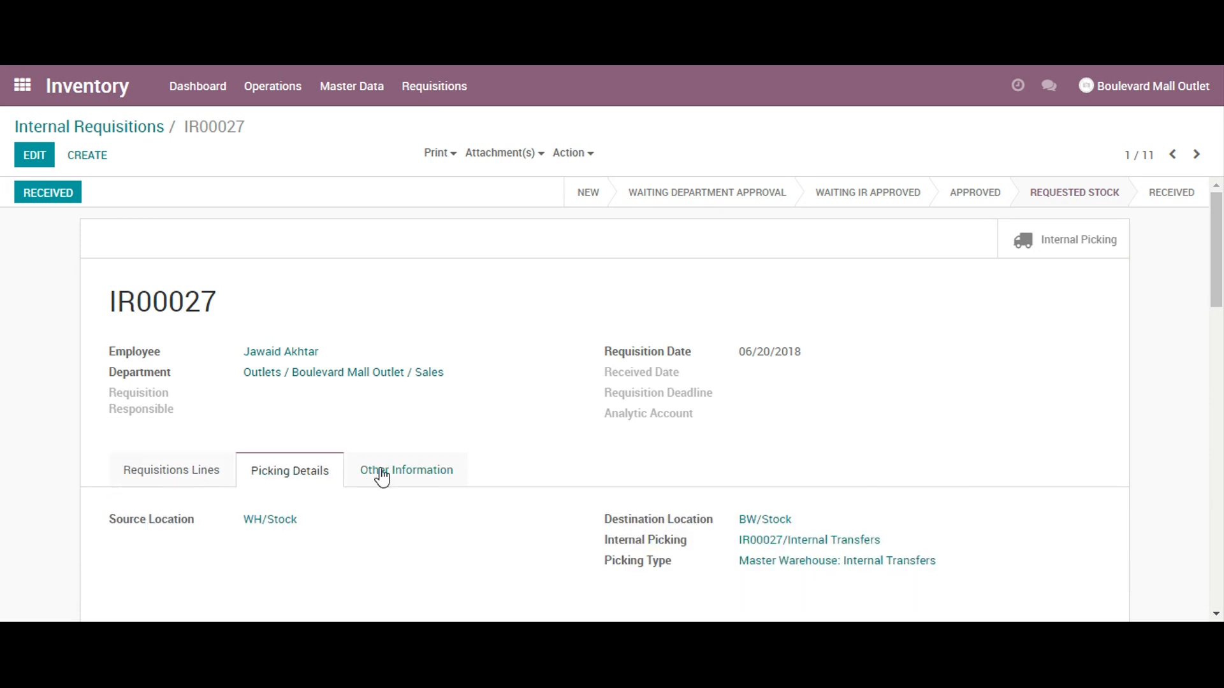
pyautogui.click(802, 546)
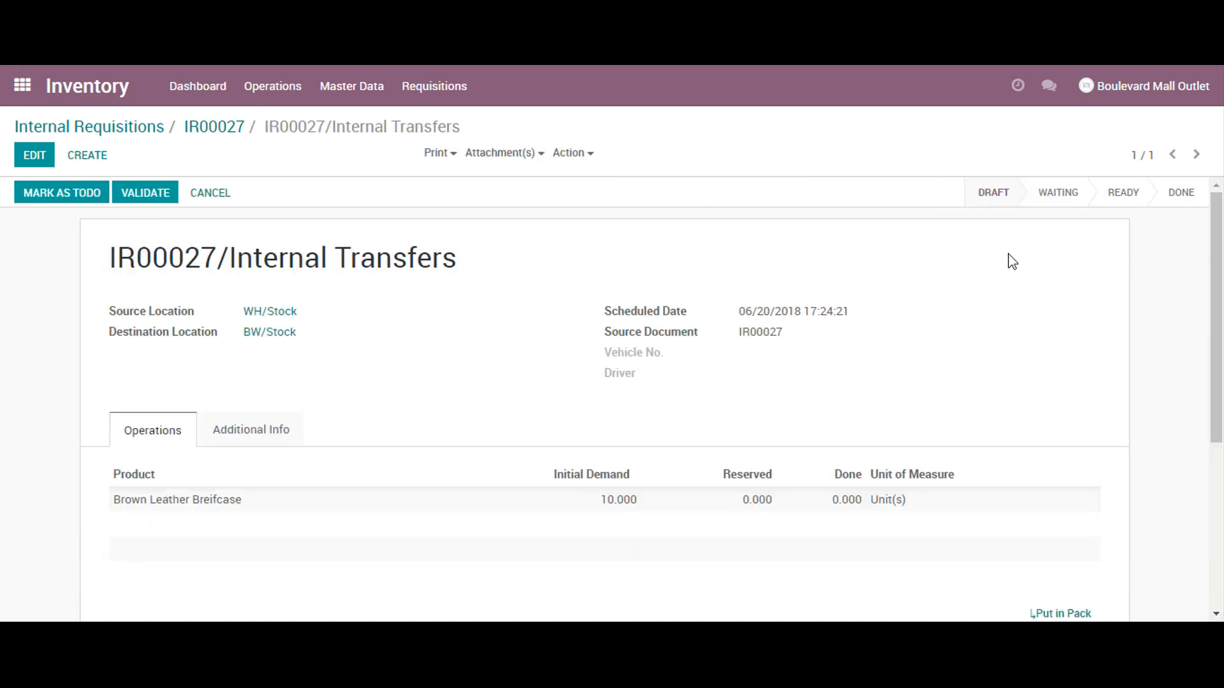
pyautogui.click(1060, 236)
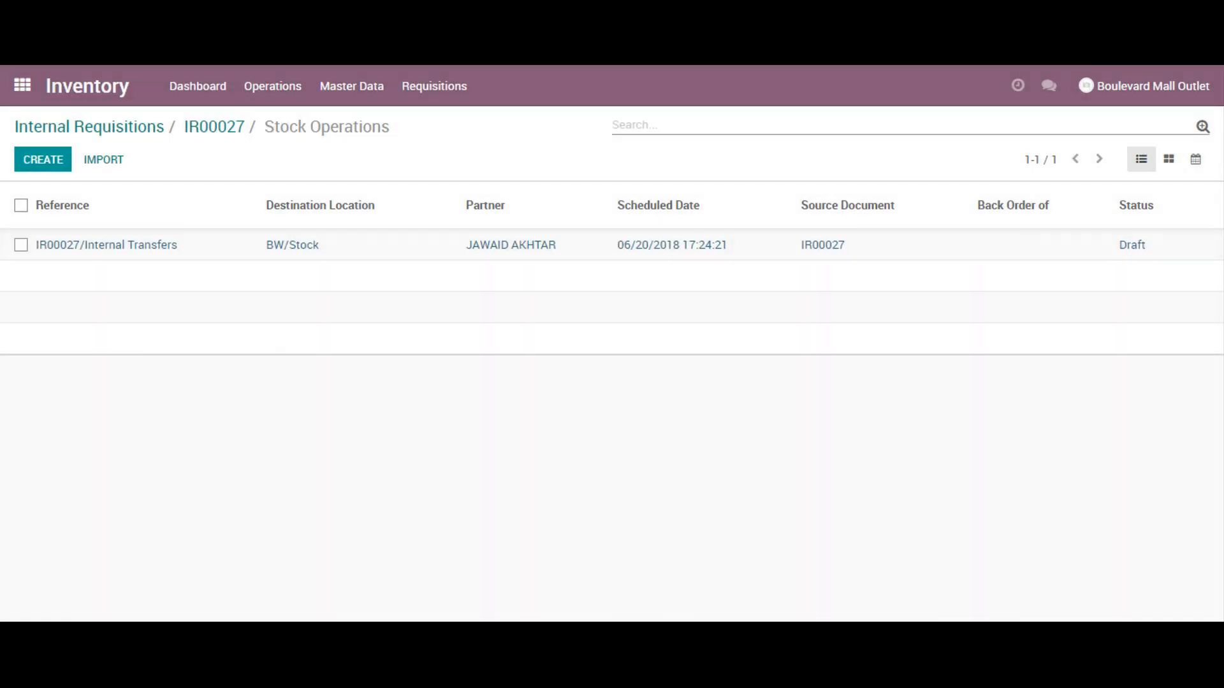
pyautogui.click(765, 260)
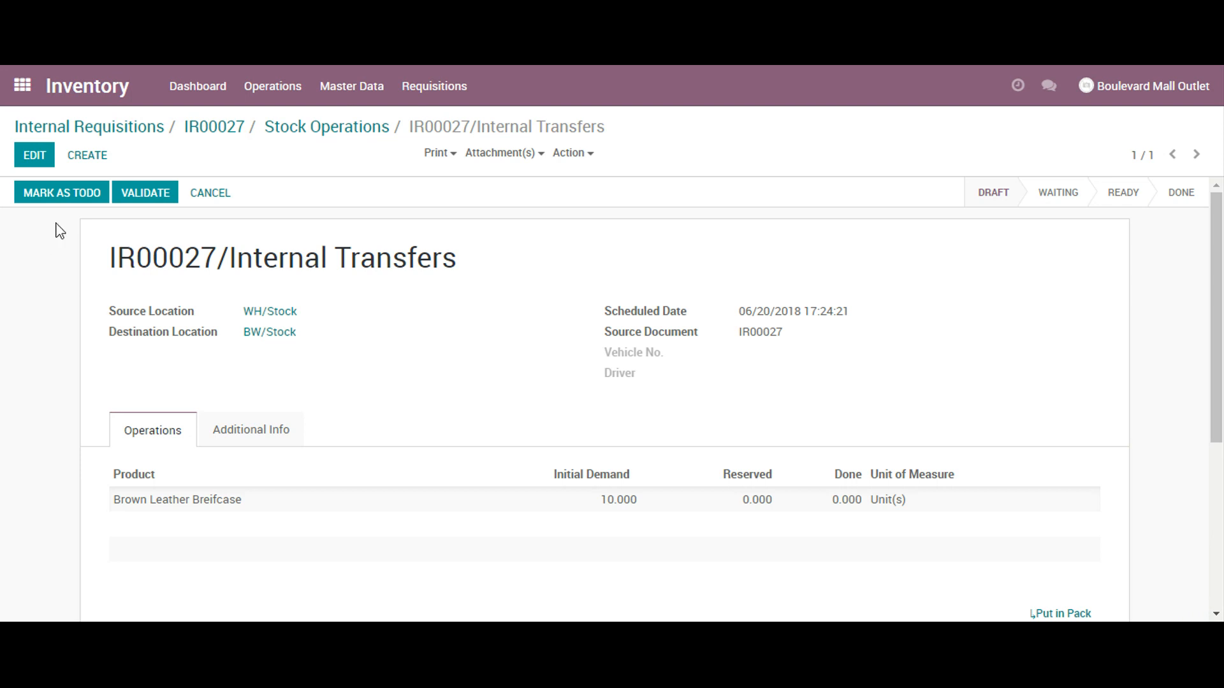
pyautogui.click(55, 204)
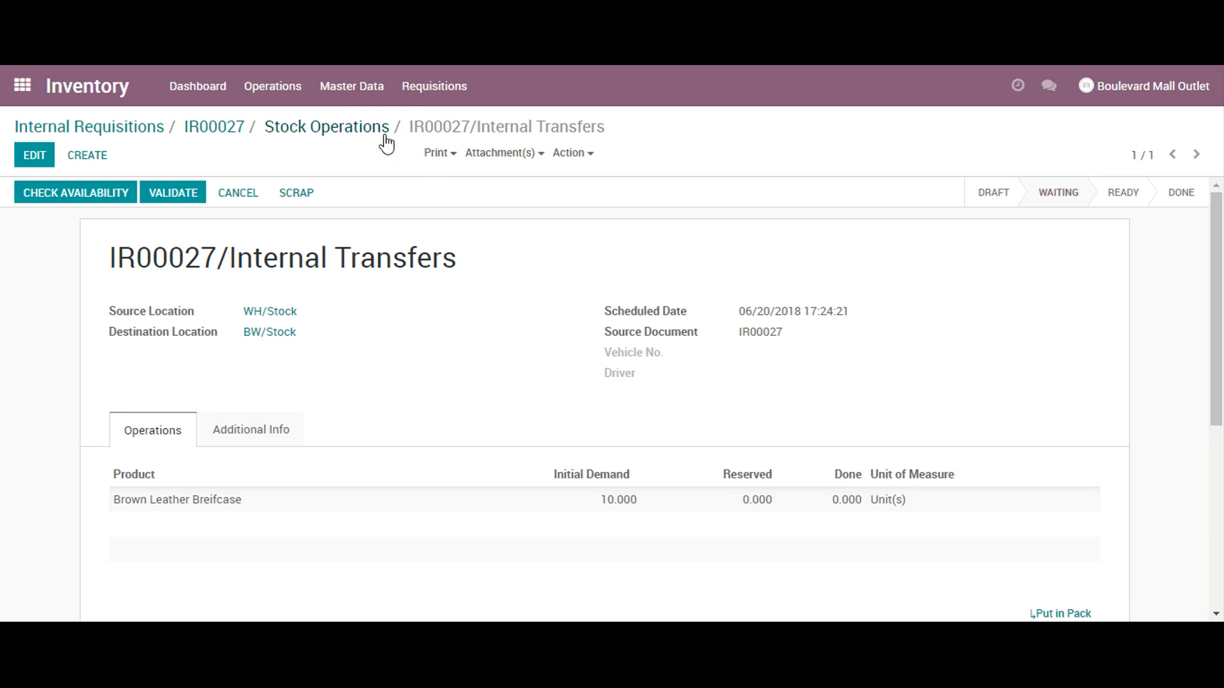
# Step: Go to the Inventory dashboard and open the waiting internal transfer of the Master Warehouse
pyautogui.click(296, 127)
pyautogui.click(106, 139)
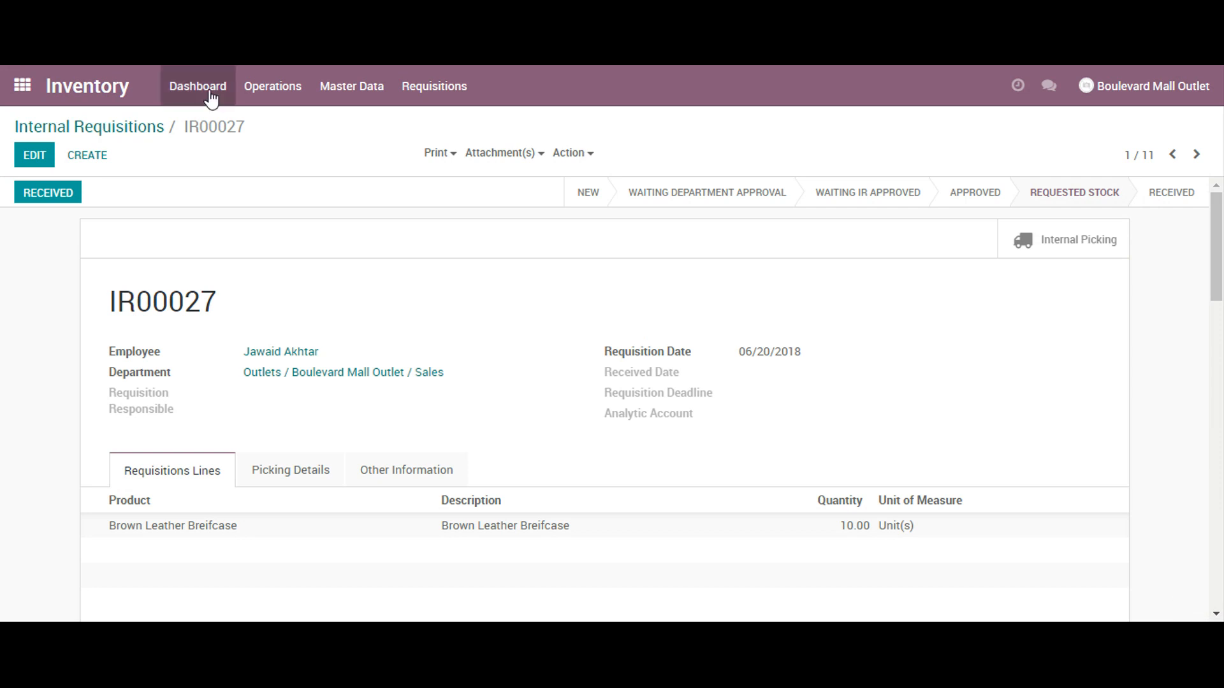
pyautogui.click(210, 94)
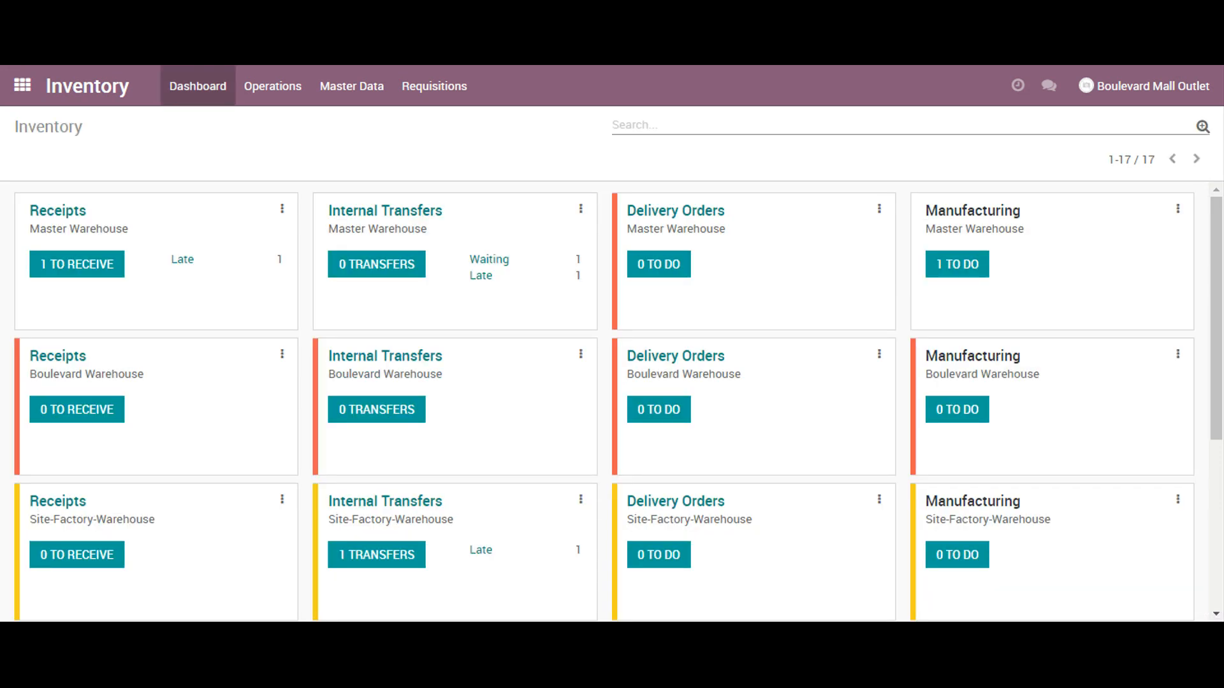
pyautogui.moveTo(1222, 236)
pyautogui.mouseDown()
pyautogui.moveTo(1221, 414)
pyautogui.moveTo(1220, 235)
pyautogui.mouseUp()
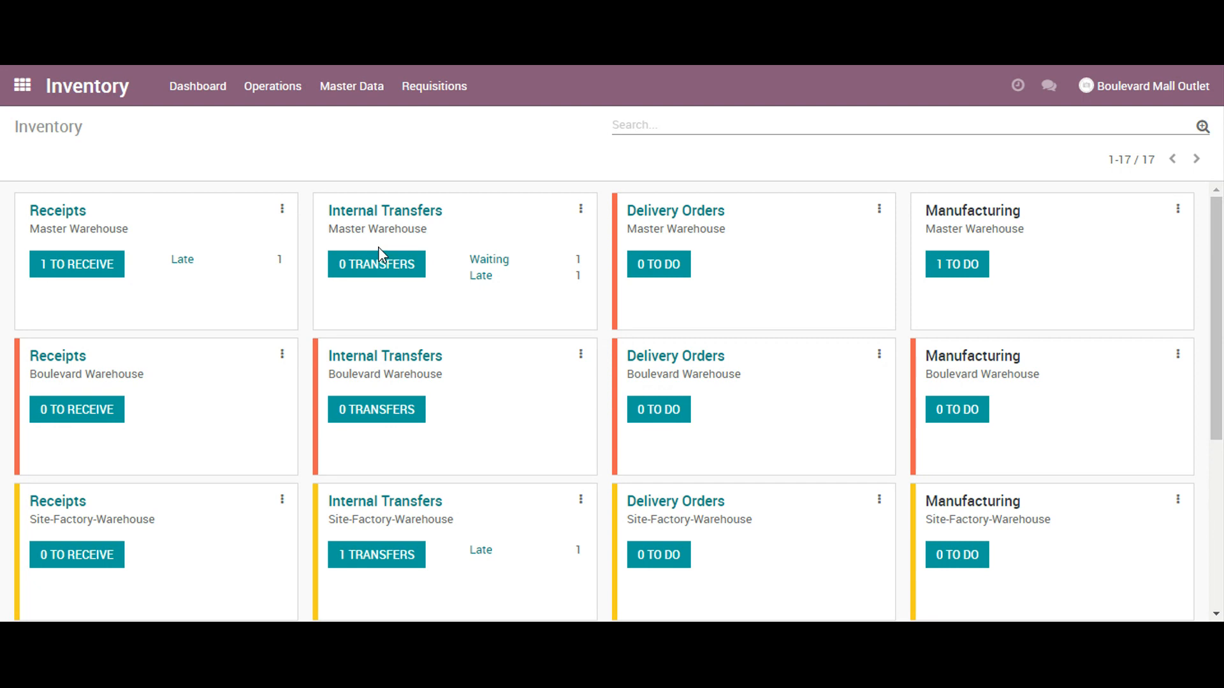
pyautogui.click(490, 263)
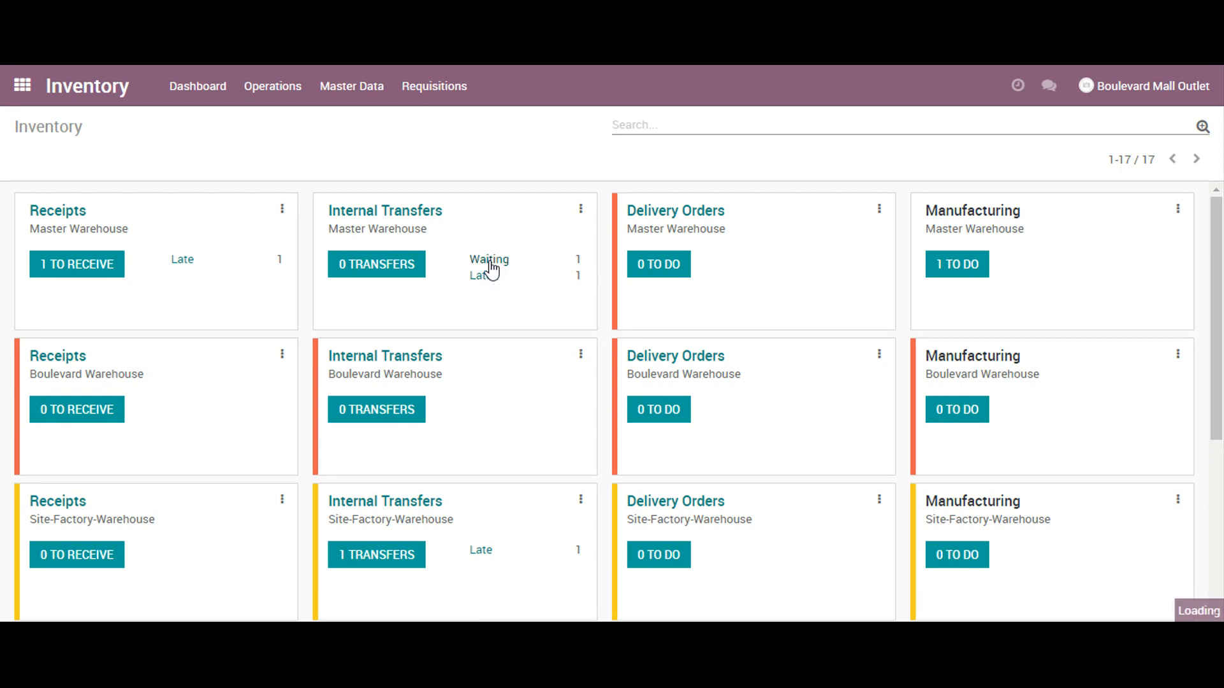
pyautogui.click(520, 246)
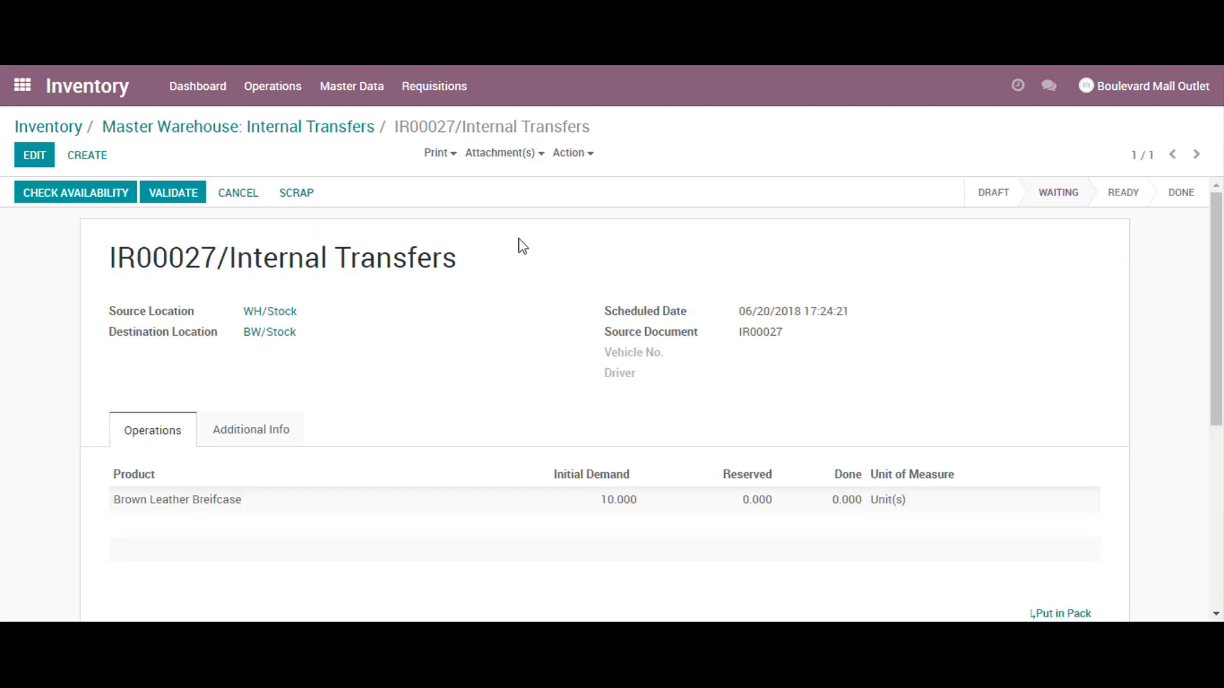
# Step: Check the transfer's stock availability and review its operations and source document
pyautogui.click(82, 200)
pyautogui.scroll(-2, 1221, 298)
pyautogui.scroll(-1, 896, 404)
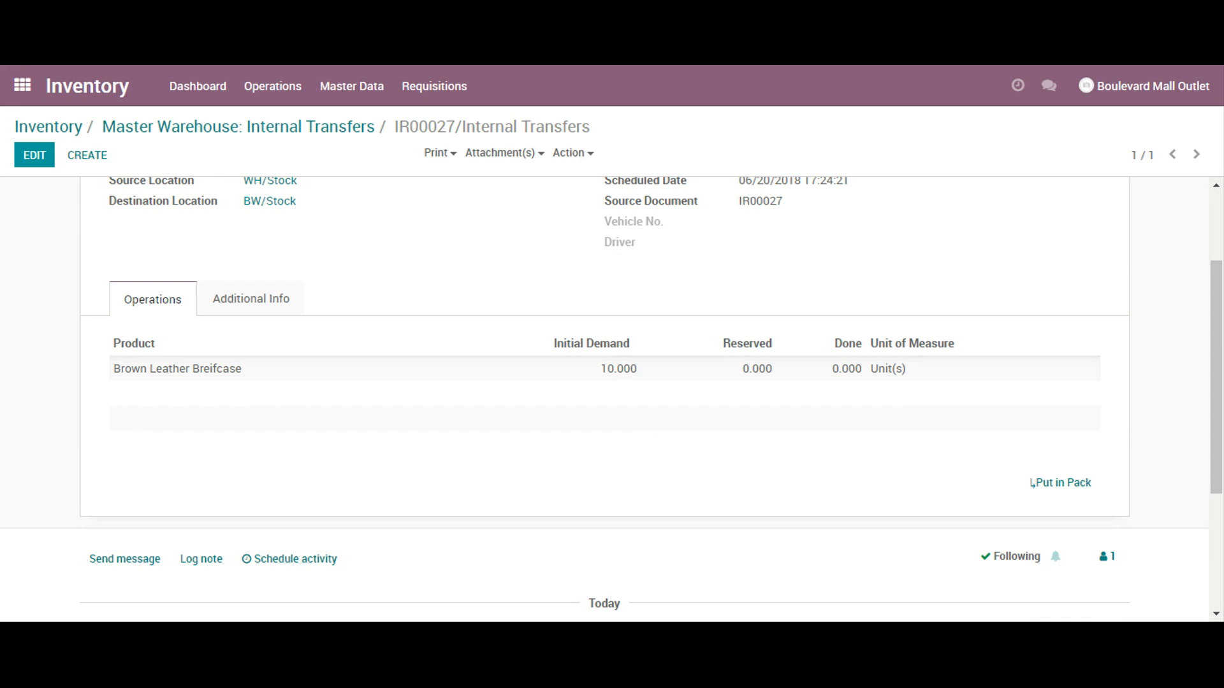
pyautogui.doubleClick(758, 200)
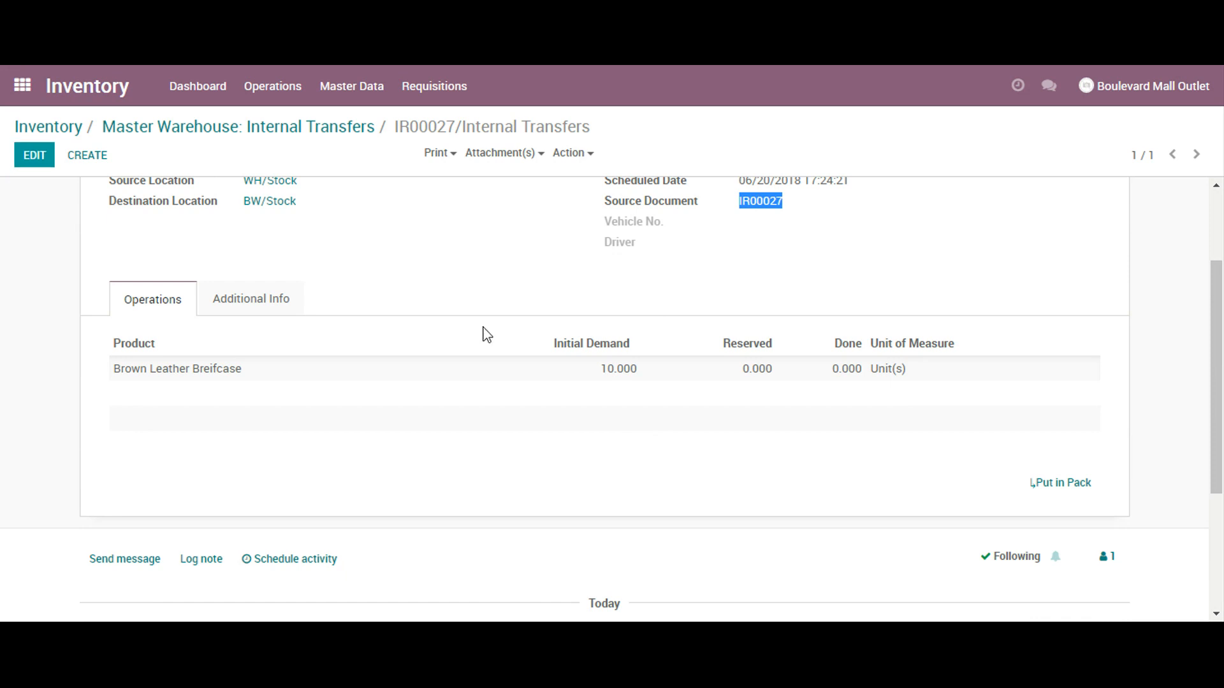
pyautogui.scroll(2, 1105, 277)
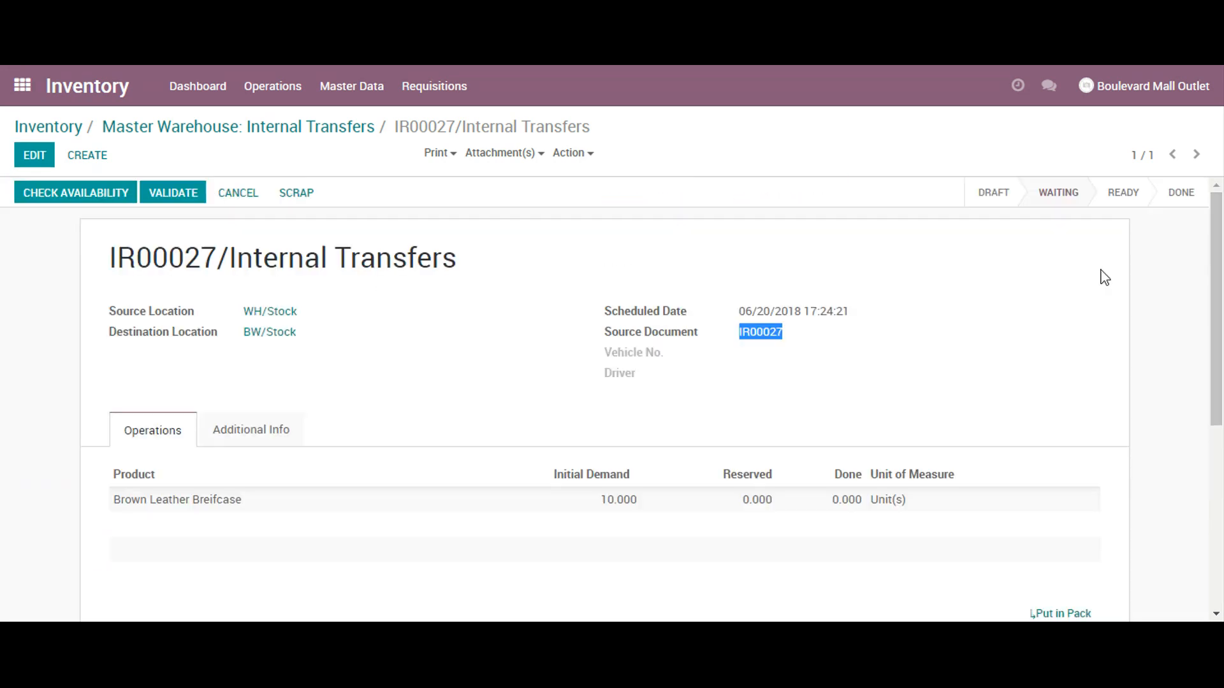
# Step: Set the done quantity of Brown Leather Breifcase to 10, save the transfer and validate it
pyautogui.click(34, 154)
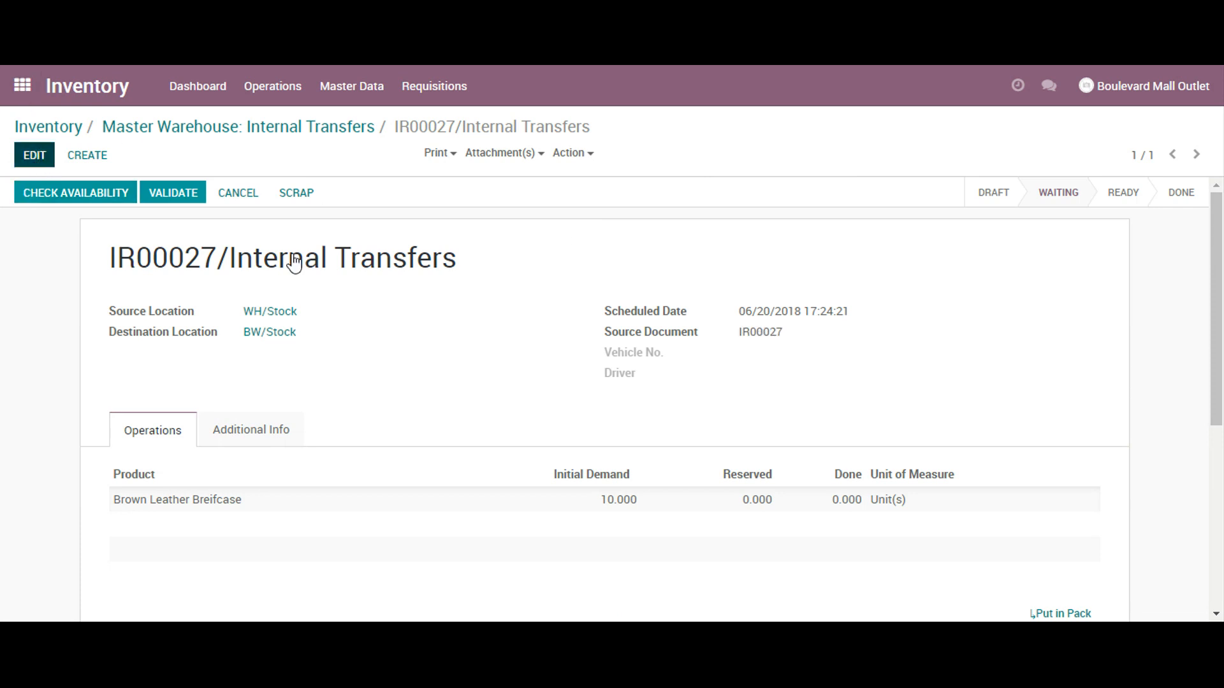
pyautogui.click(837, 514)
pyautogui.write('10')
pyautogui.click(491, 384)
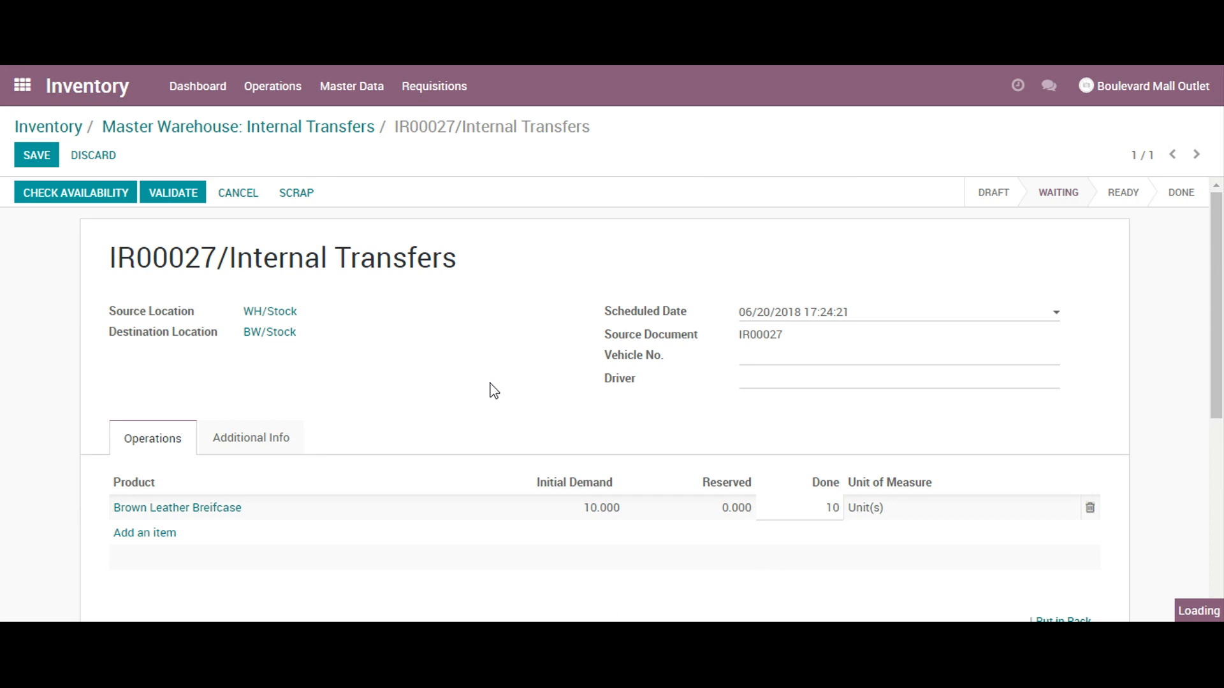
pyautogui.click(45, 159)
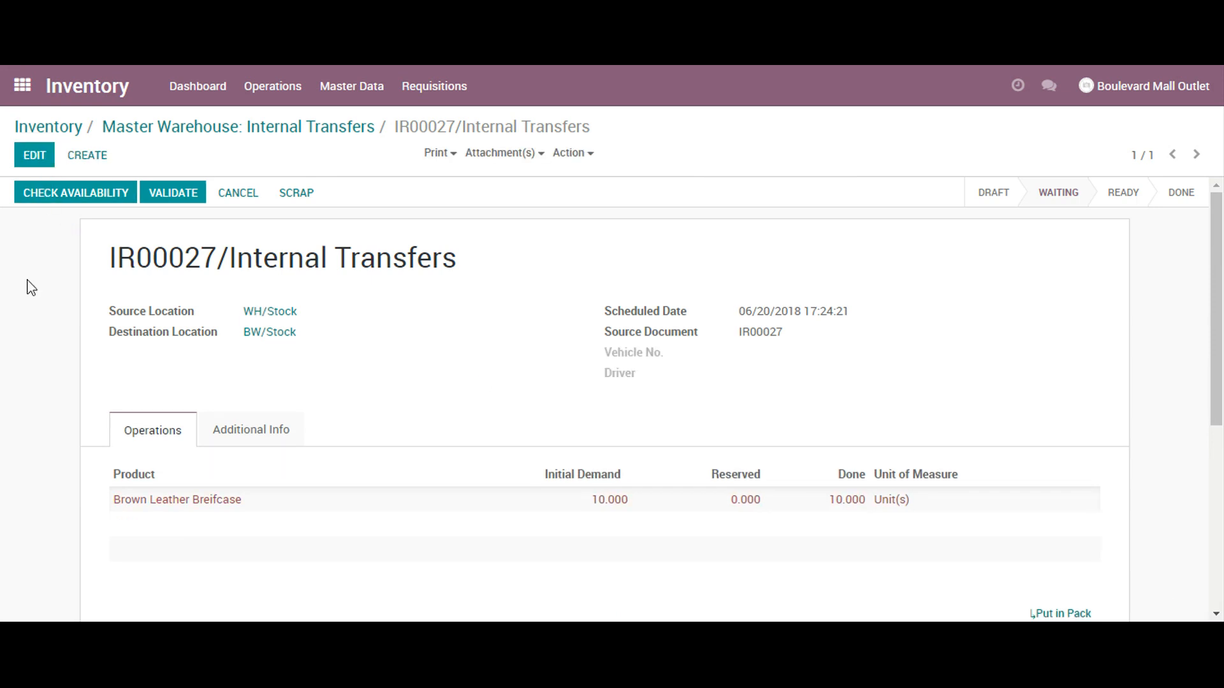
pyautogui.click(185, 200)
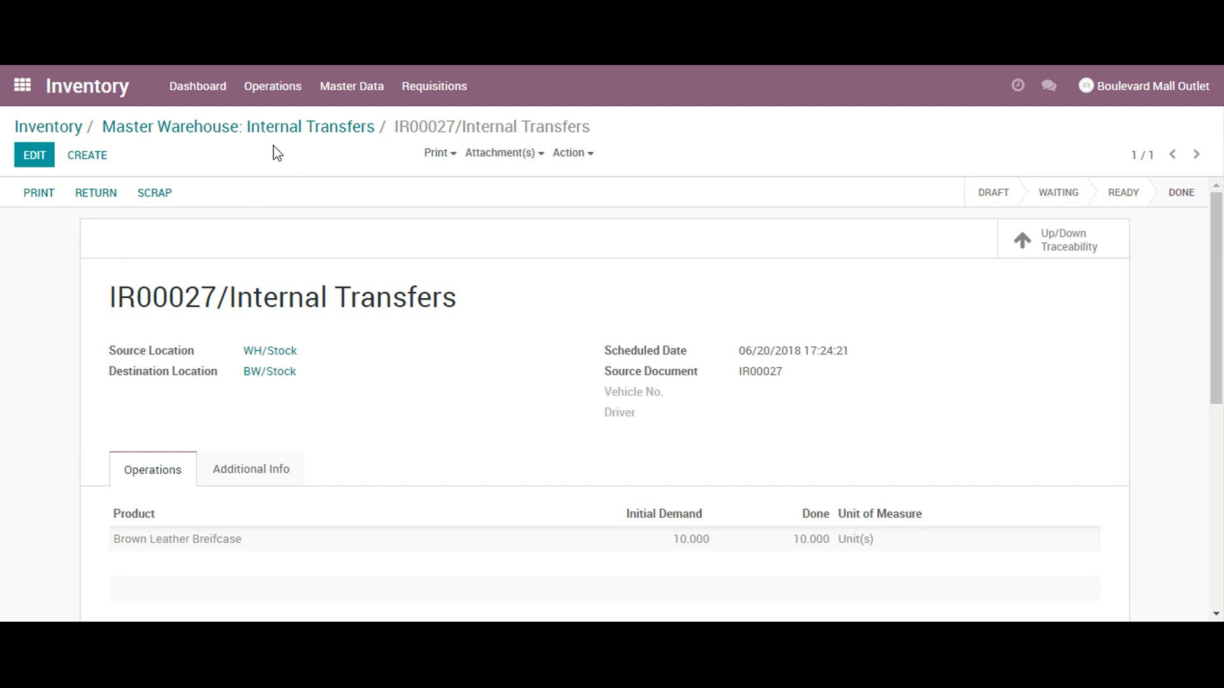
# Step: Reopen the newest internal requisition and examine the status and quantities of its linked internal transfer
pyautogui.click(439, 95)
pyautogui.click(477, 146)
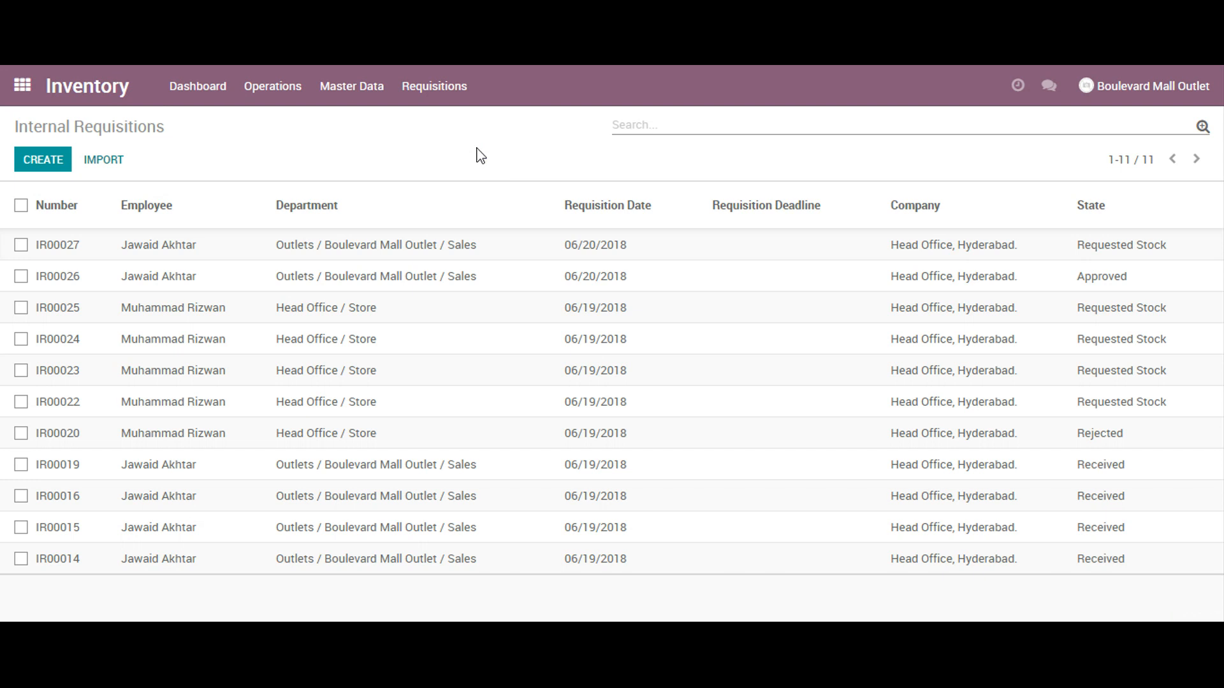
pyautogui.click(301, 244)
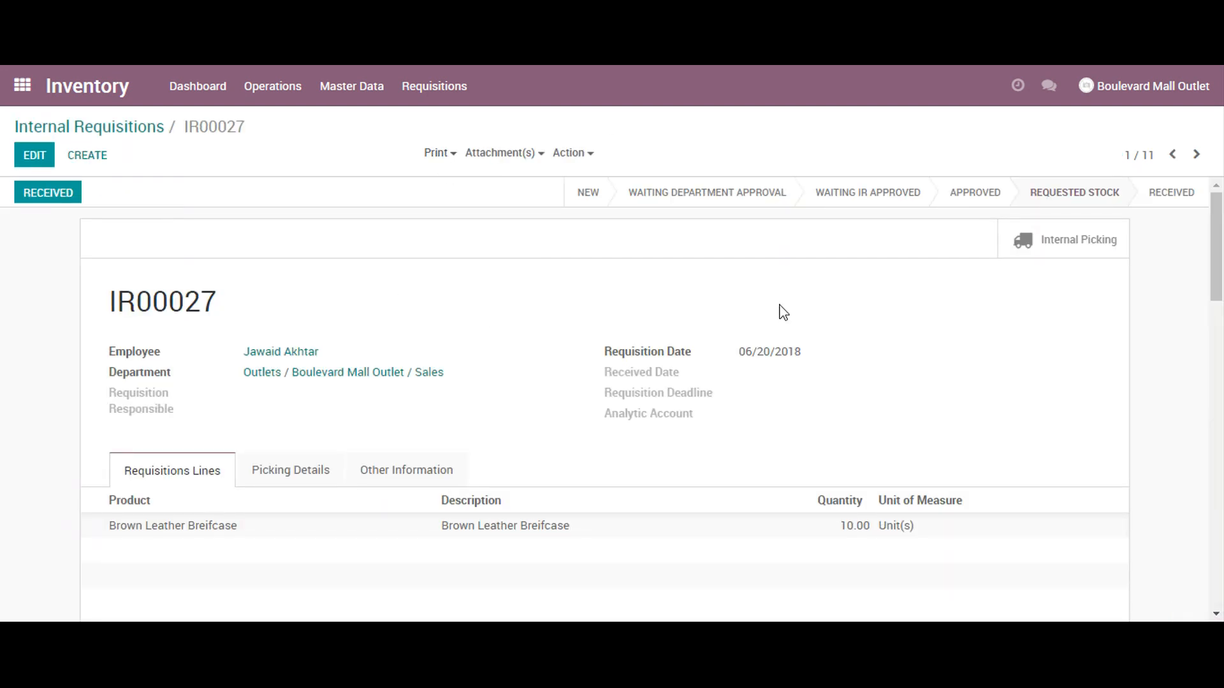
pyautogui.click(1082, 262)
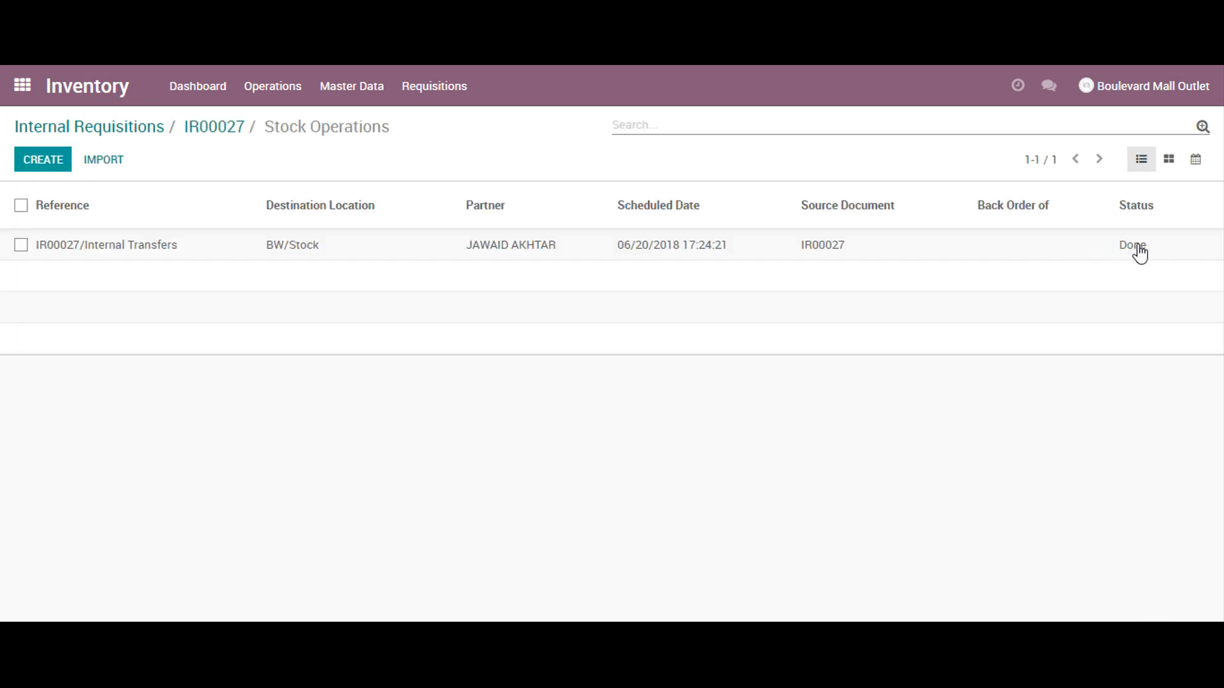
pyautogui.click(838, 256)
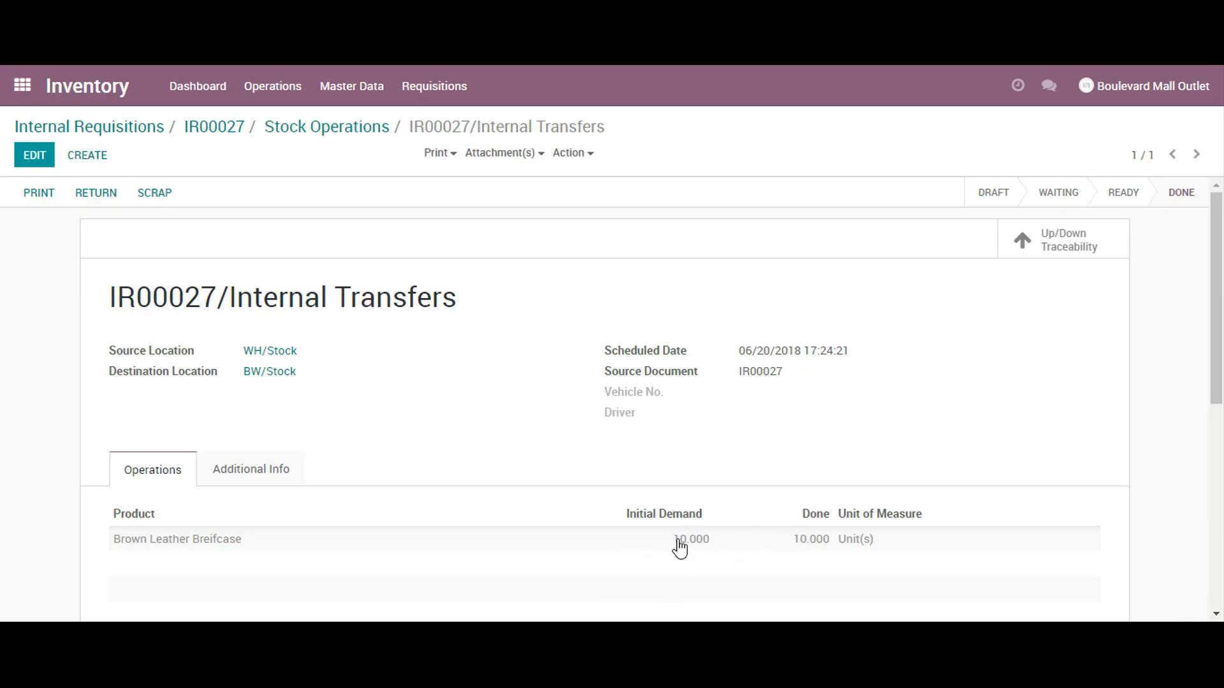
# Step: Return to the requisition from its internal transfer and mark it as received
pyautogui.click(321, 129)
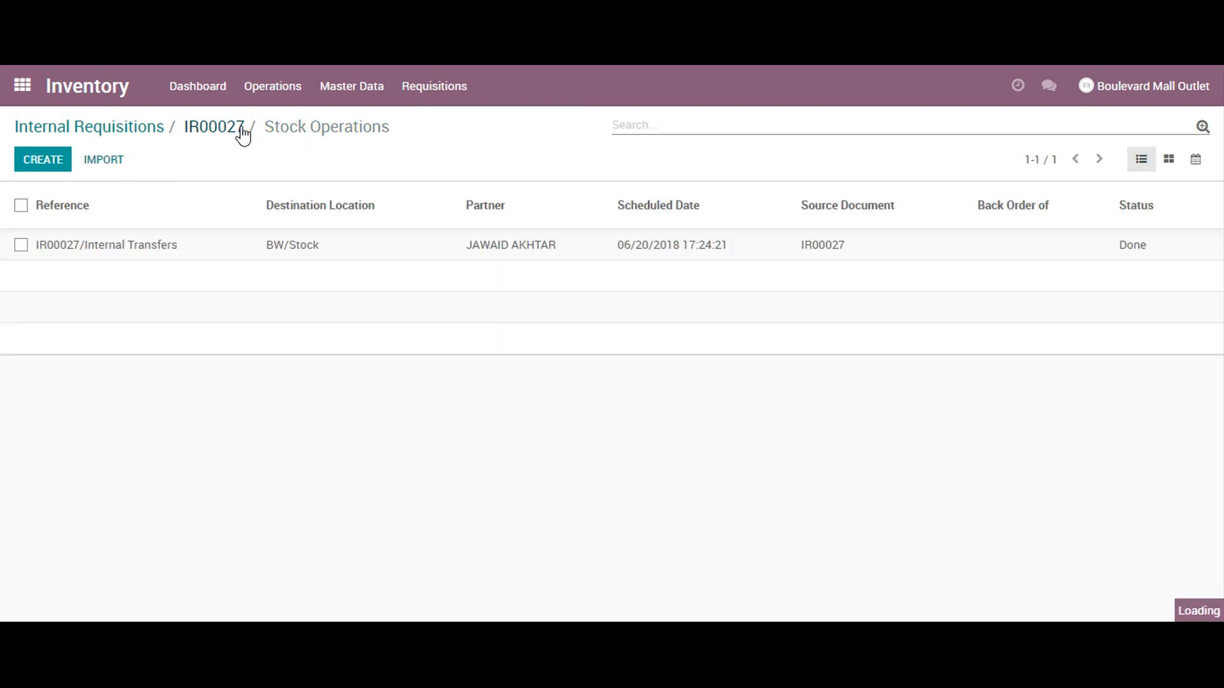
pyautogui.click(242, 131)
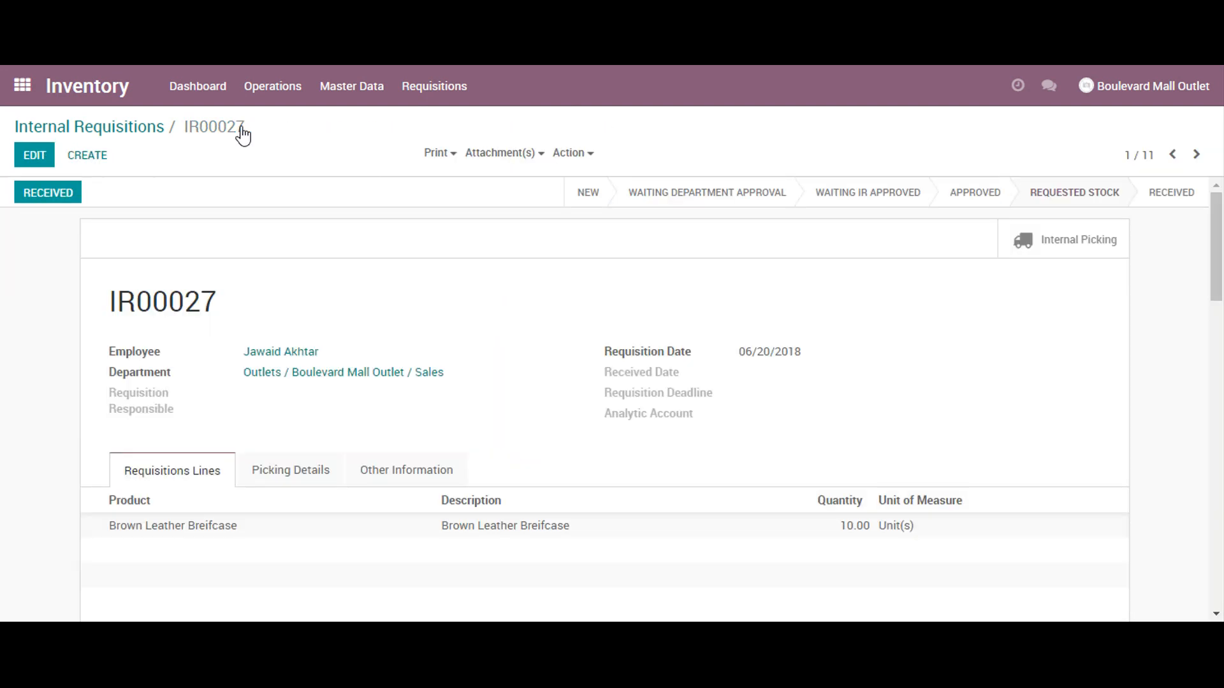
pyautogui.click(46, 202)
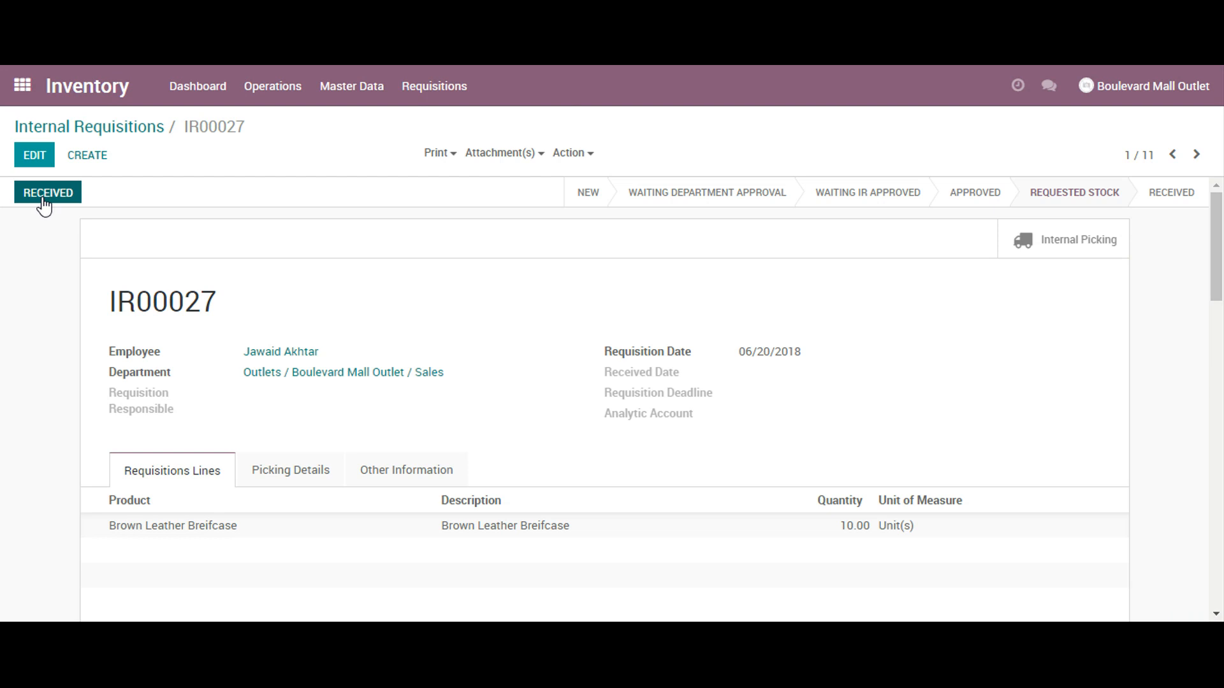